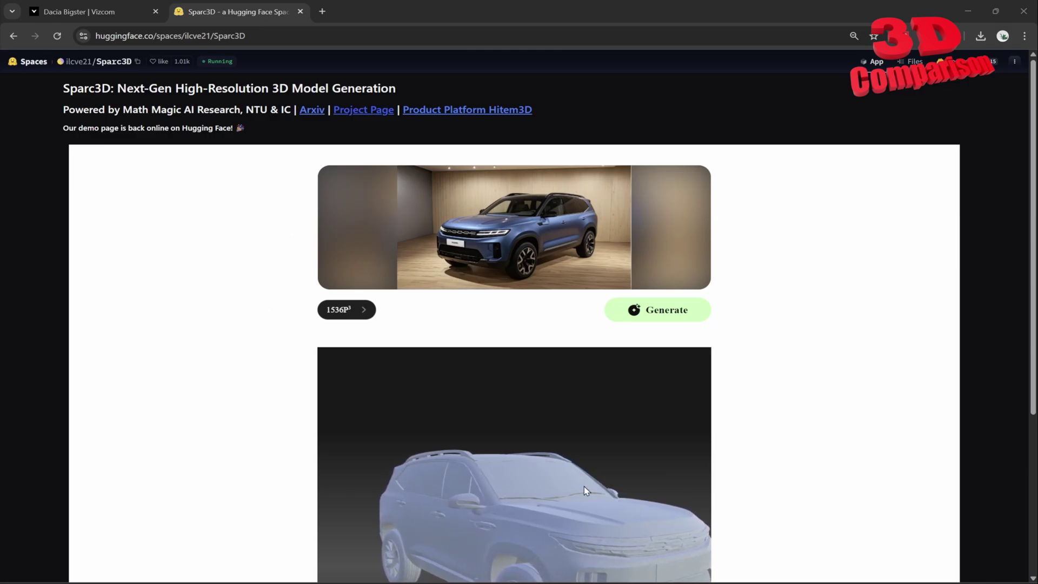
Orbit Sparc3D's grey generated SUV mesh to a front three-quarter view.
scroll(584, 490, down, 2)
drag(584, 490, 437, 400)
drag(411, 443, 255, 236)
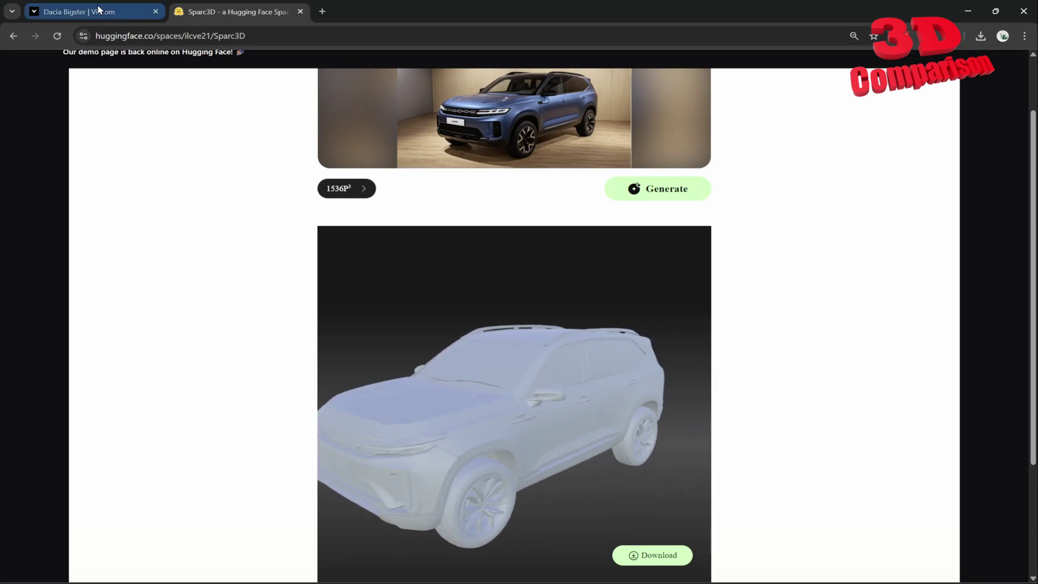
In Vizcom, show only the smooth generated 3D car layer and hide the sharp one.
click(81, 12)
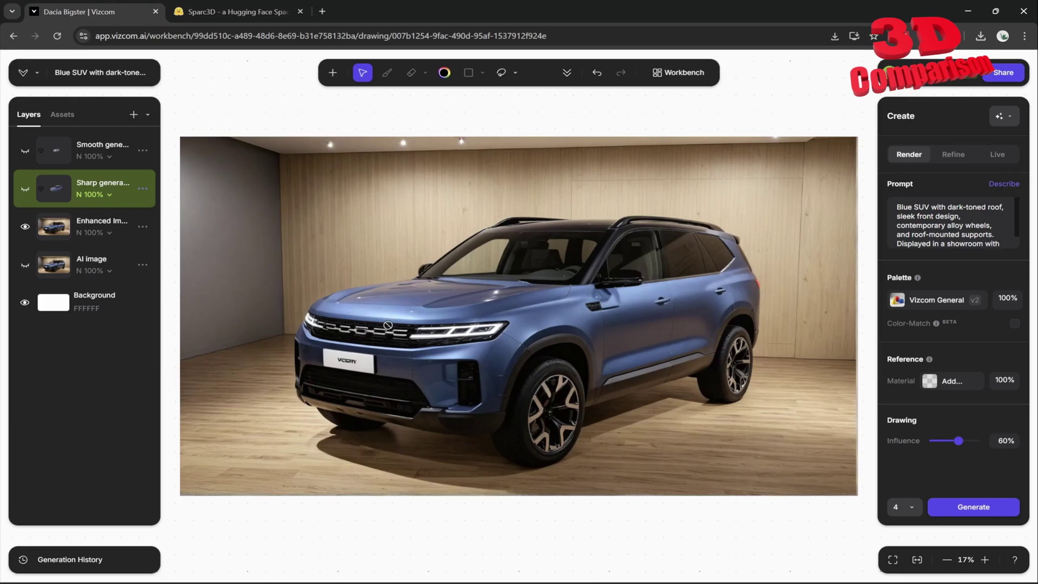
click(25, 190)
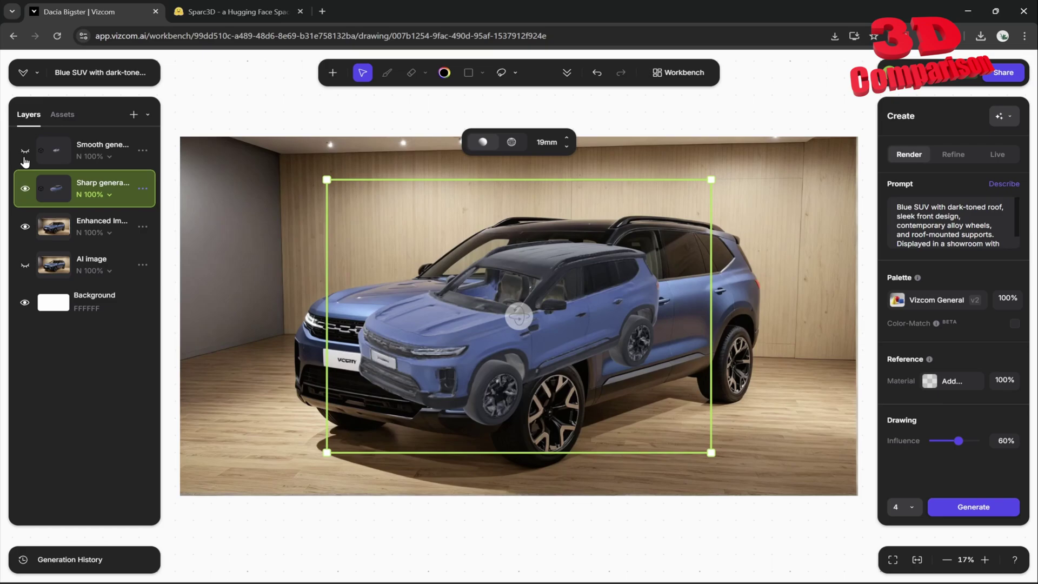
click(25, 150)
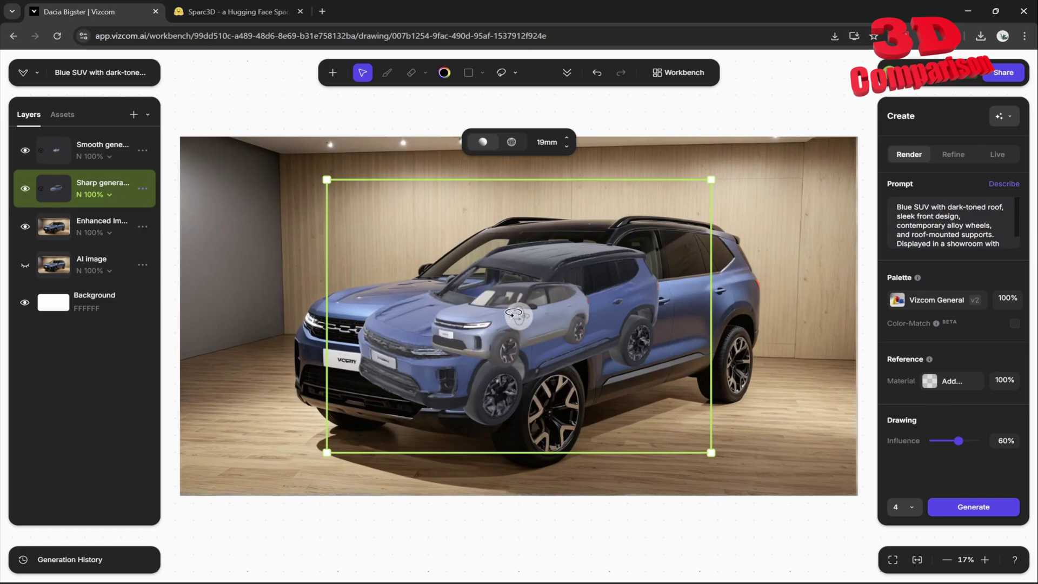
mouse_move(512, 314)
mouse_down()
mouse_move(516, 324)
mouse_move(546, 314)
mouse_move(503, 317)
mouse_up()
click(25, 151)
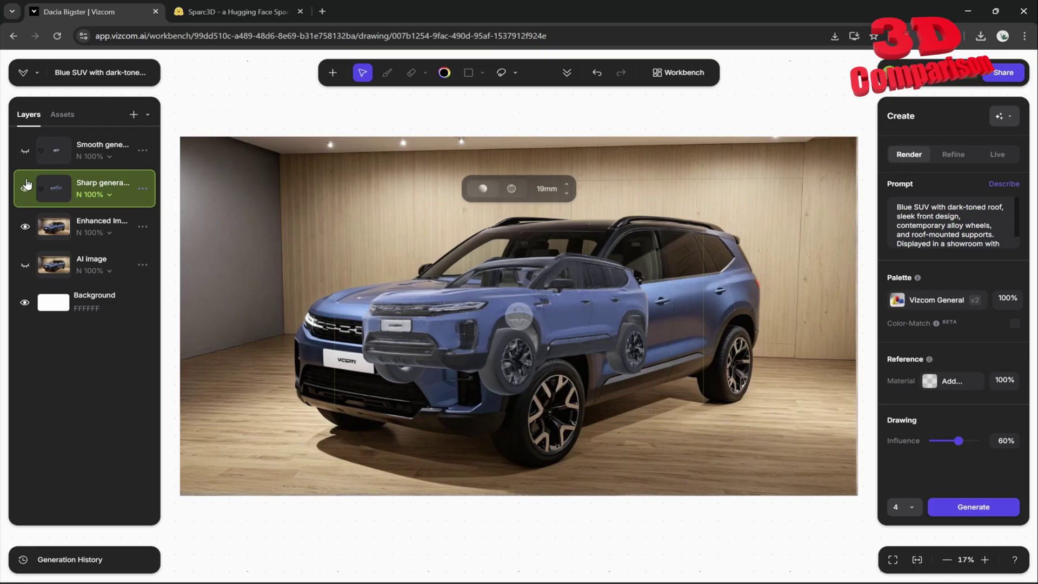
click(25, 188)
click(25, 151)
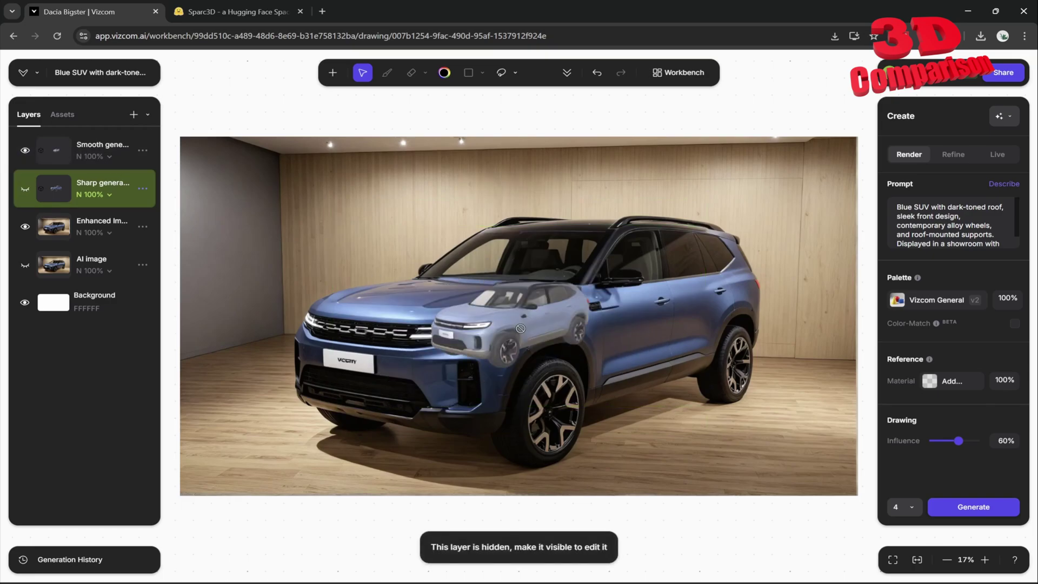
Enlarge the smooth 3D car over the render and turn it toward a side view.
click(81, 148)
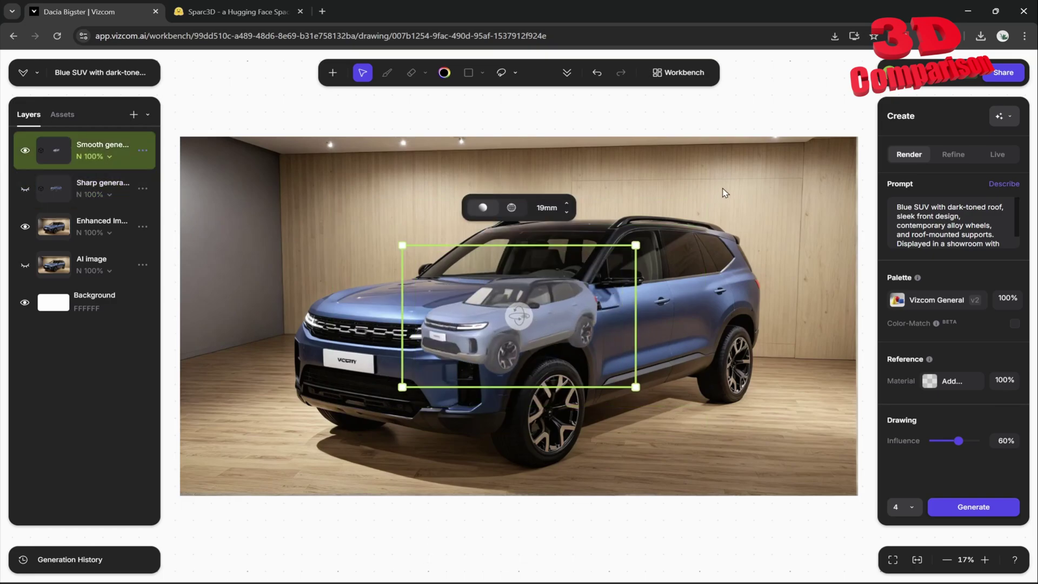
drag(636, 245, 709, 196)
mouse_move(519, 315)
mouse_down()
mouse_move(498, 317)
mouse_move(519, 318)
mouse_up()
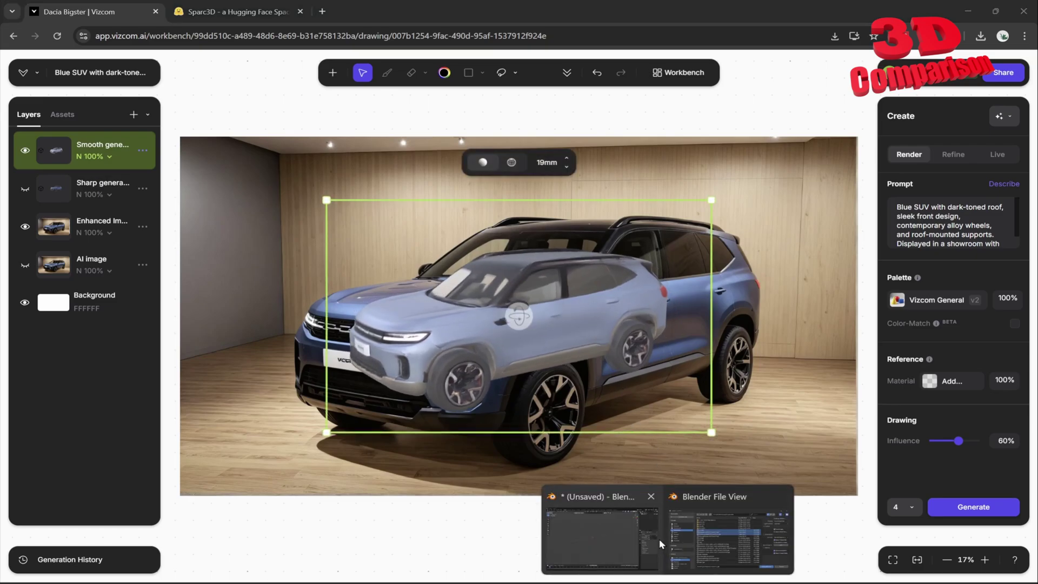
Bring up Blender's glTF import browser with the three newest SUV .glb files chosen in Downloads.
click(730, 557)
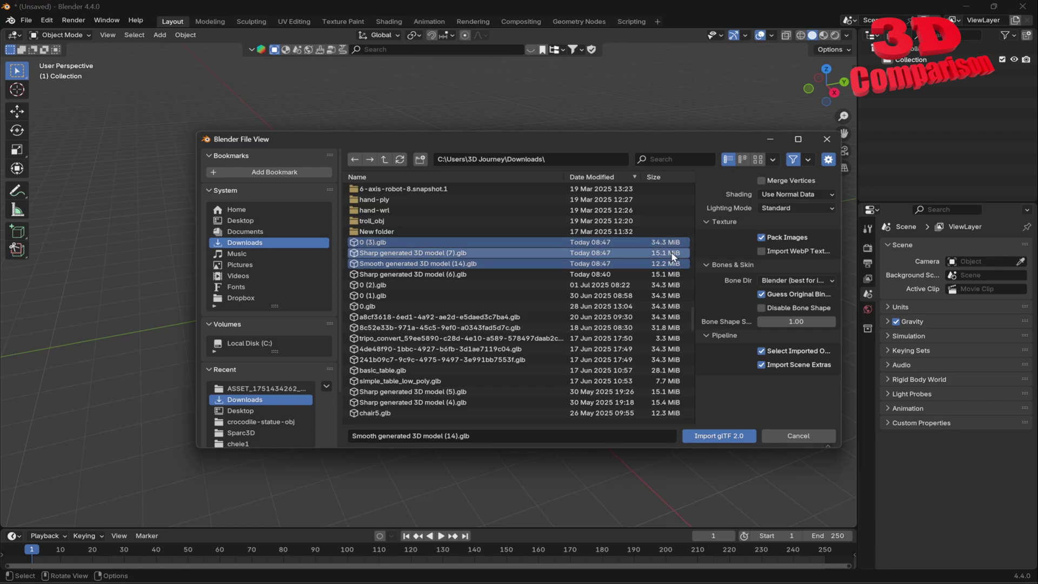
Import the three SUV models and move the grey one to X −1.9151 m.
click(721, 435)
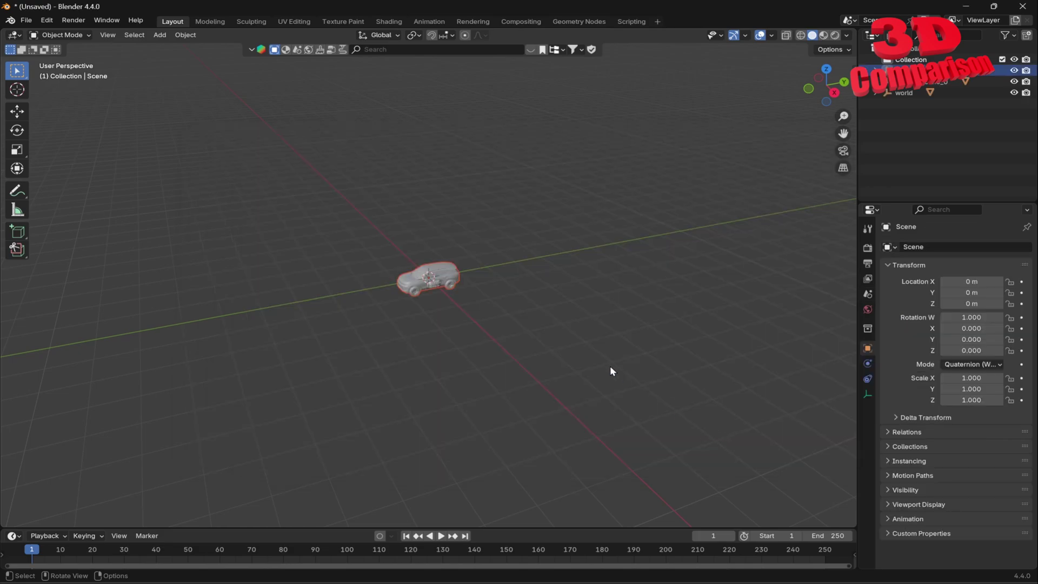
scroll(482, 275, up, 10)
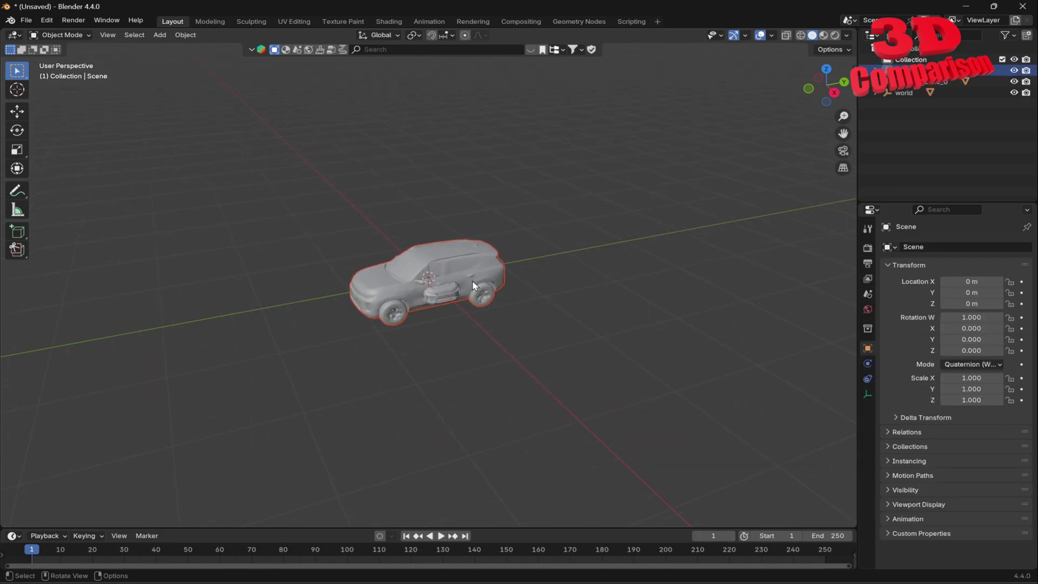
scroll(645, 362, down, 5)
click(520, 274)
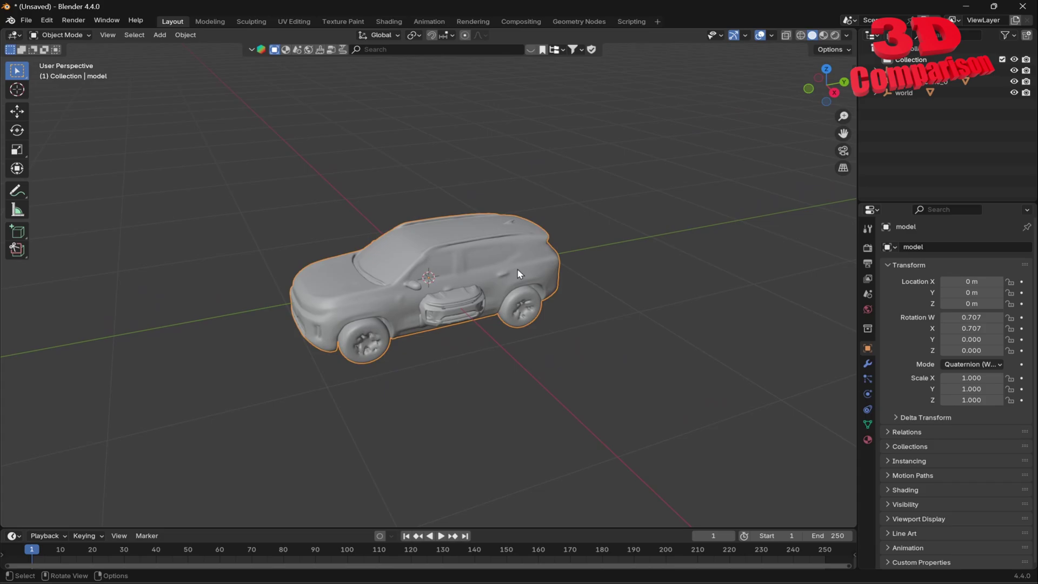
key(g)
key(x)
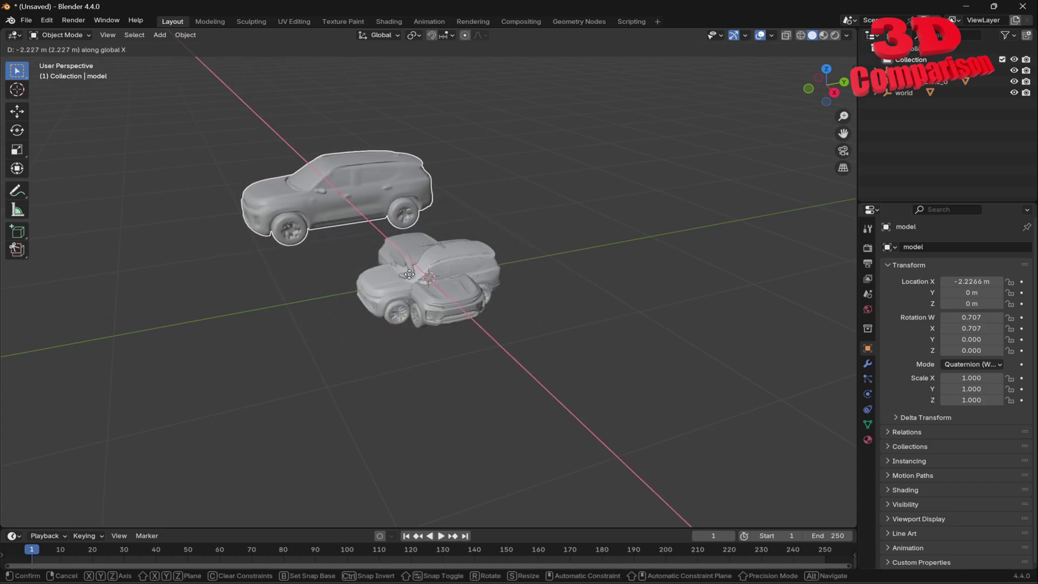
click(564, 301)
Select the left grey car, centre the view on it and orbit to its front.
scroll(565, 304, up, 3)
middle_drag(566, 303, 408, 252)
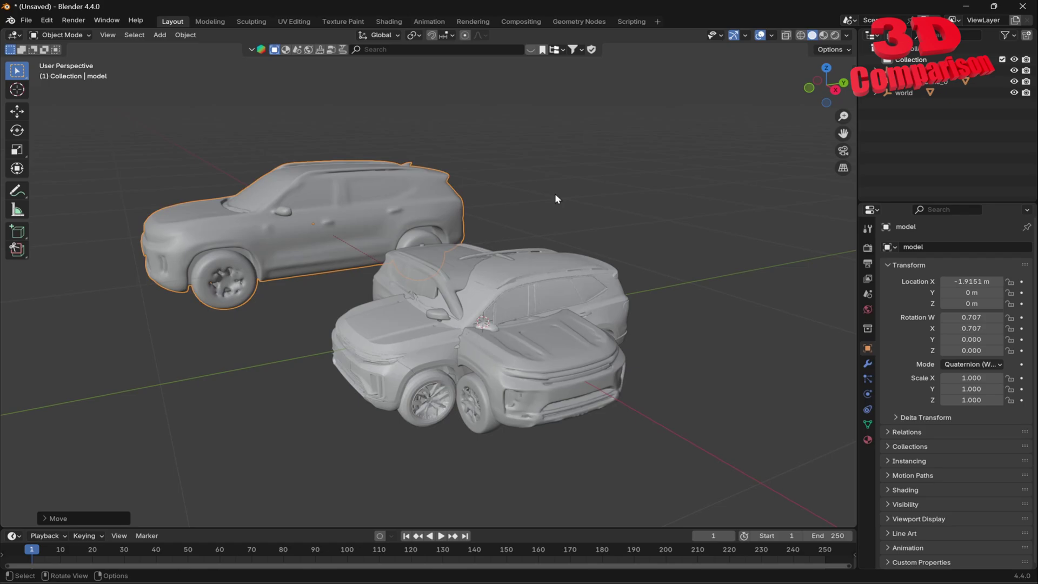
click(363, 196)
key(KP_Decimal)
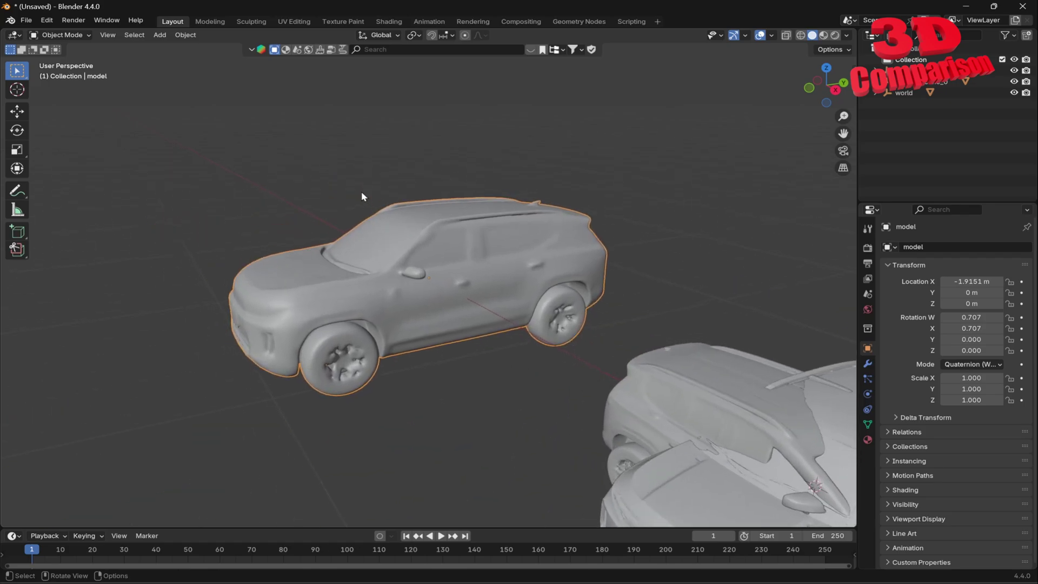
scroll(412, 308, up, 6)
scroll(423, 309, down, 8)
mouse_move(463, 331)
middle_down()
mouse_move(582, 299)
mouse_move(438, 324)
middle_up()
Switch to Material Preview and move the blue vizcom_node_0 SUV to Y −0.86 m.
click(824, 36)
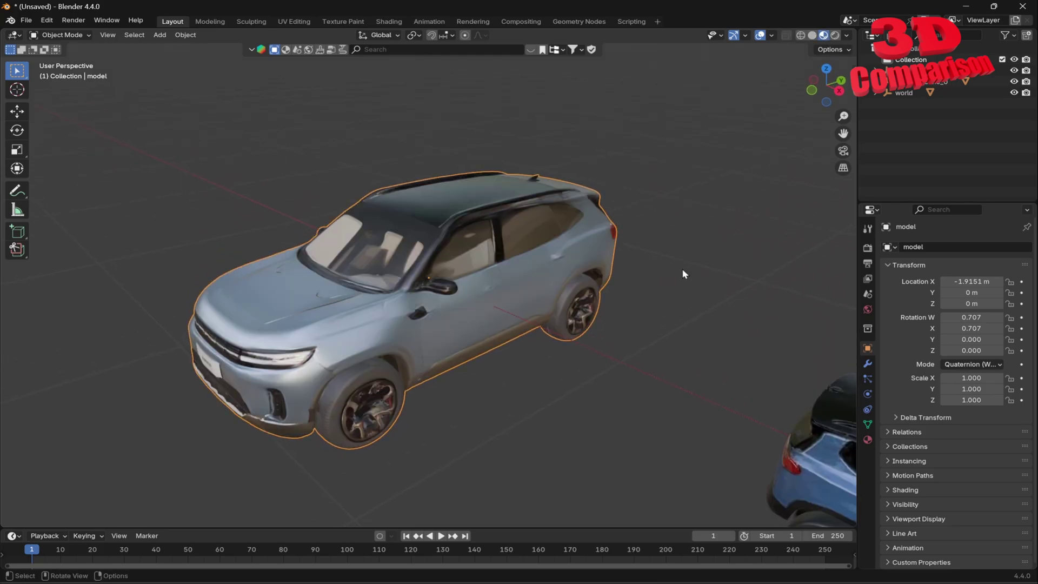
mouse_move(673, 279)
middle_down()
mouse_move(627, 354)
mouse_move(482, 274)
middle_up()
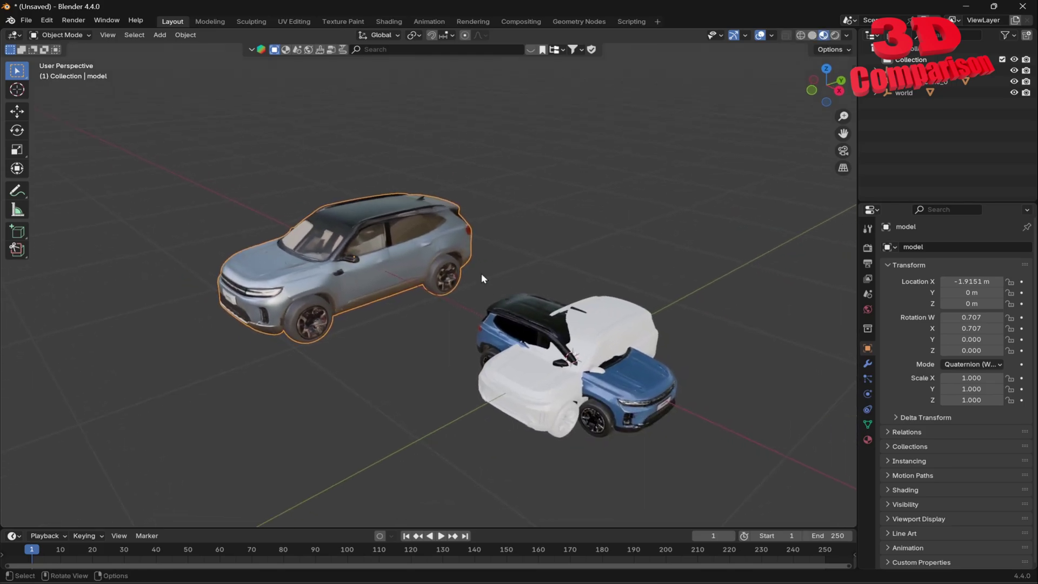
click(520, 318)
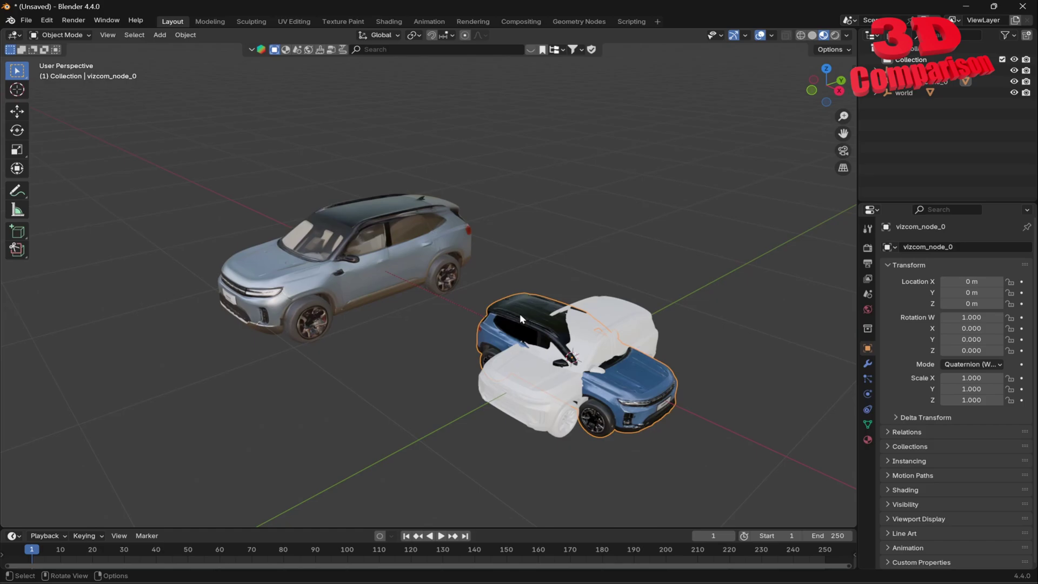
key(g)
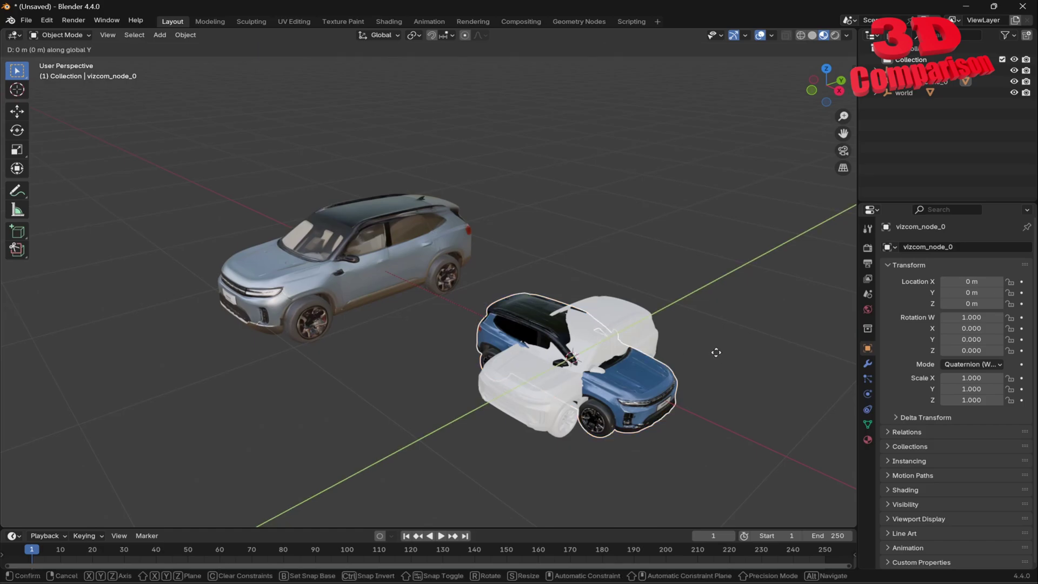
key(y)
click(643, 353)
middle_drag(644, 357, 599, 332)
Select the white SUV and begin rotating it about the Z axis.
click(497, 322)
scroll(497, 323, up, 2)
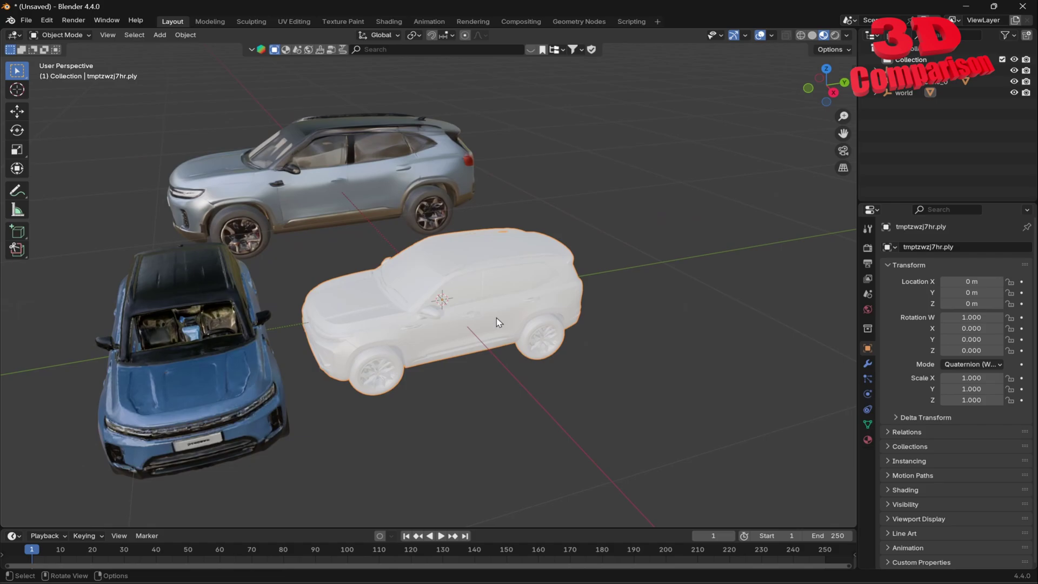
key(r)
key(z)
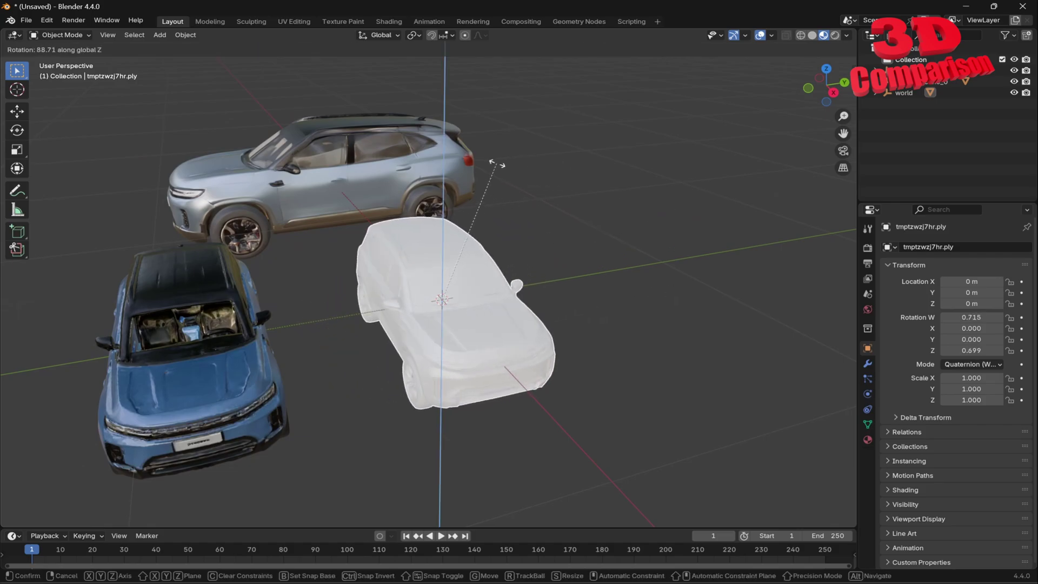
Set the white SUV's rotation to 90° about Z and rotate the grey SUV about Z to match.
text(90)
key(Return)
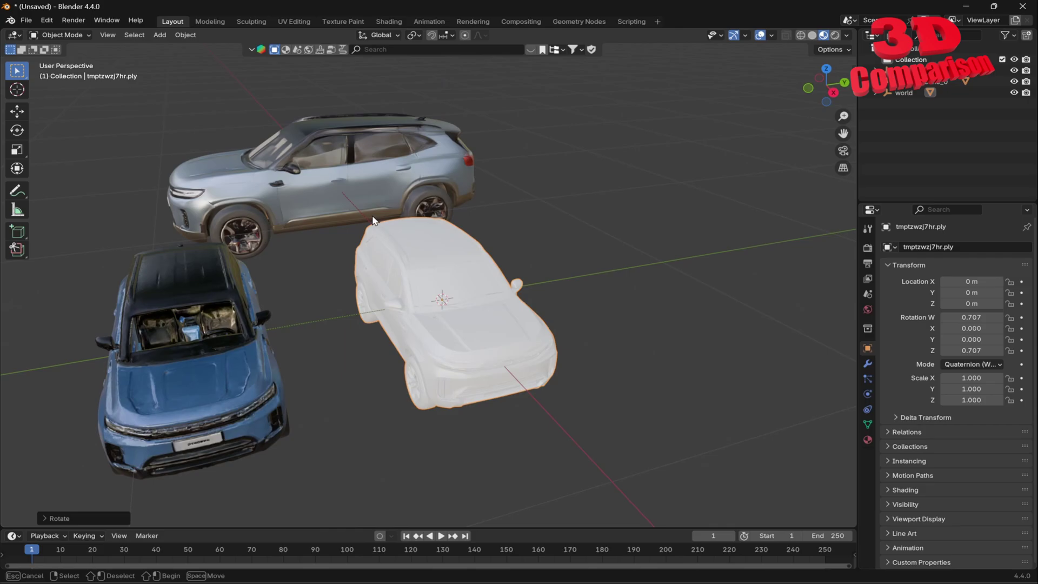
click(374, 222)
middle_drag(375, 225, 411, 249)
key(r)
key(z)
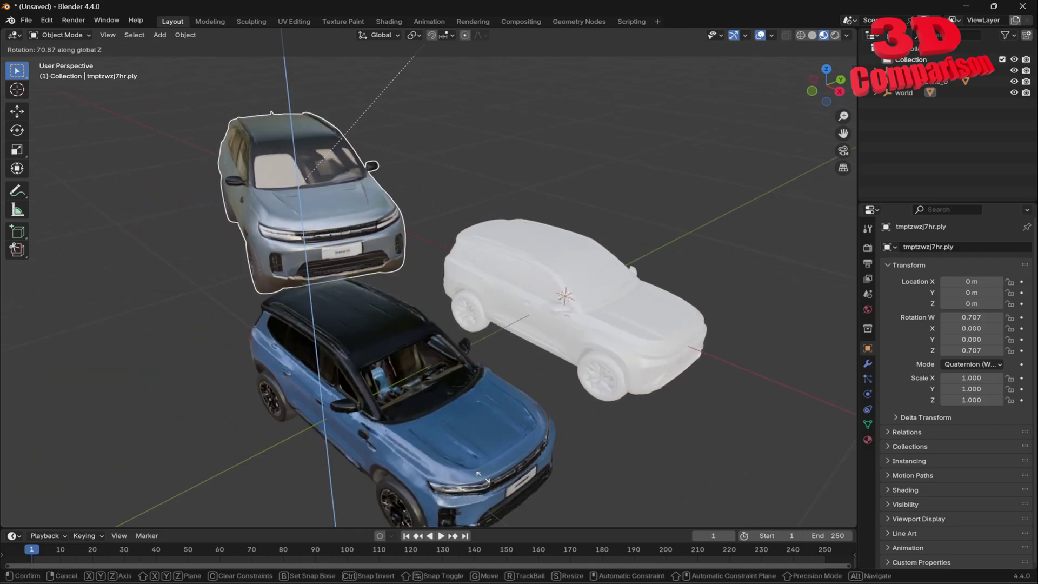
click(483, 478)
Move the grey SUV 2.037 m along X so it sits beside the white car.
scroll(533, 383, down, 2)
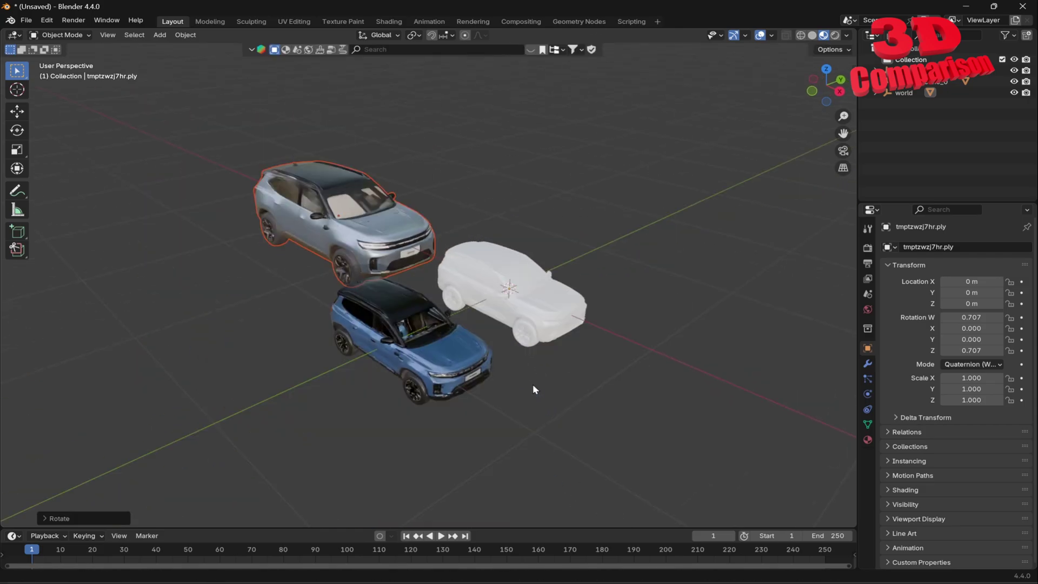
key(g)
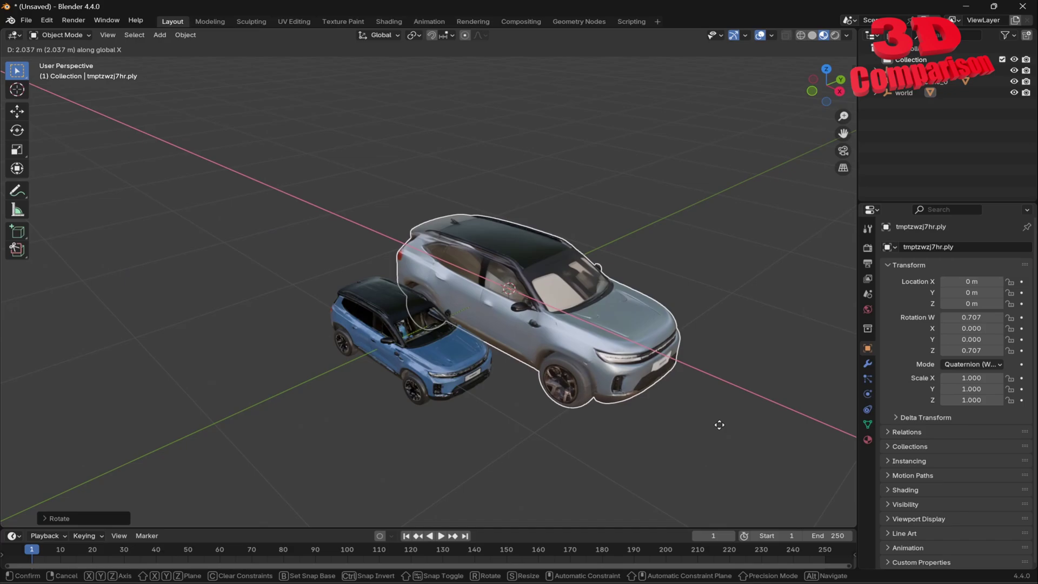
click(674, 414)
key(g)
click(796, 386)
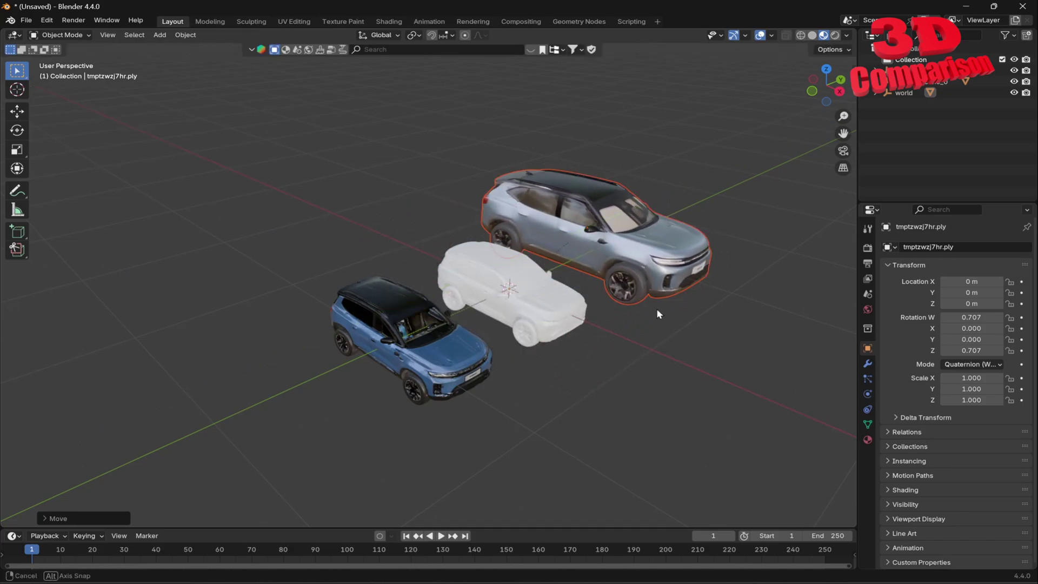
middle_drag(658, 314, 578, 337)
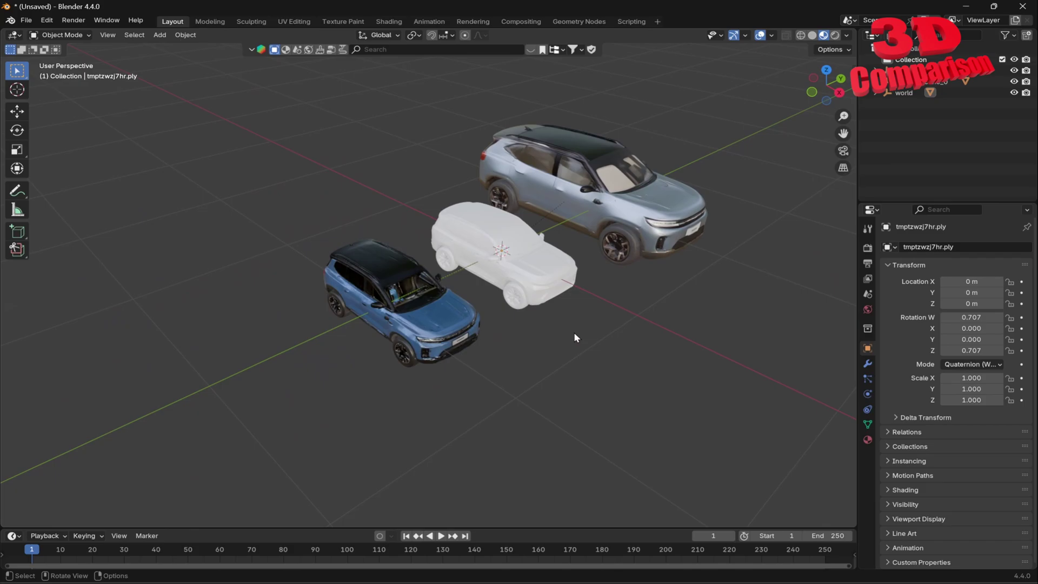
Add a 2 m reference cube and show its Dimensions in the sidebar.
key(shift+a)
mouse_move(555, 348)
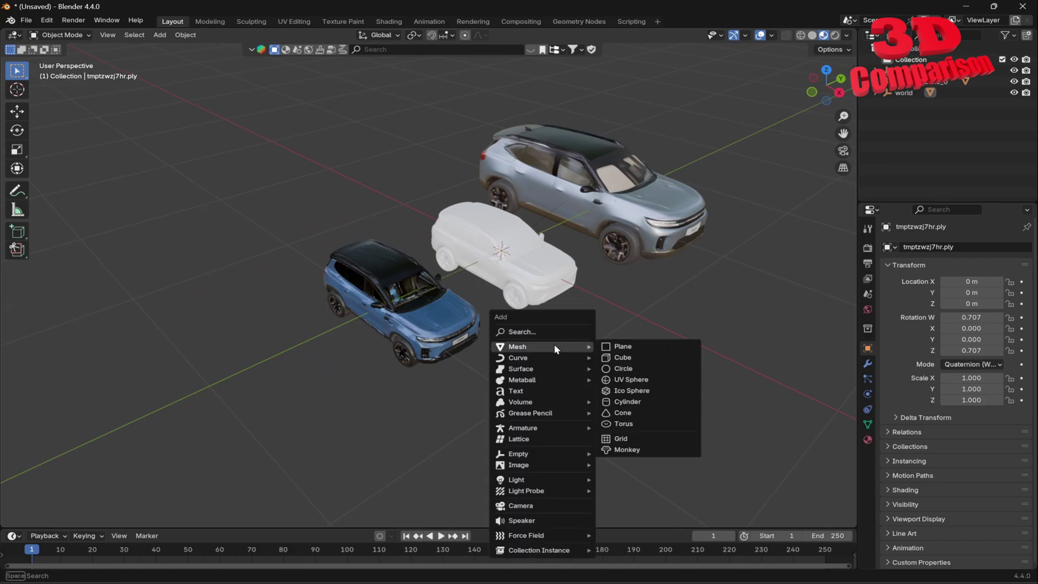
click(631, 357)
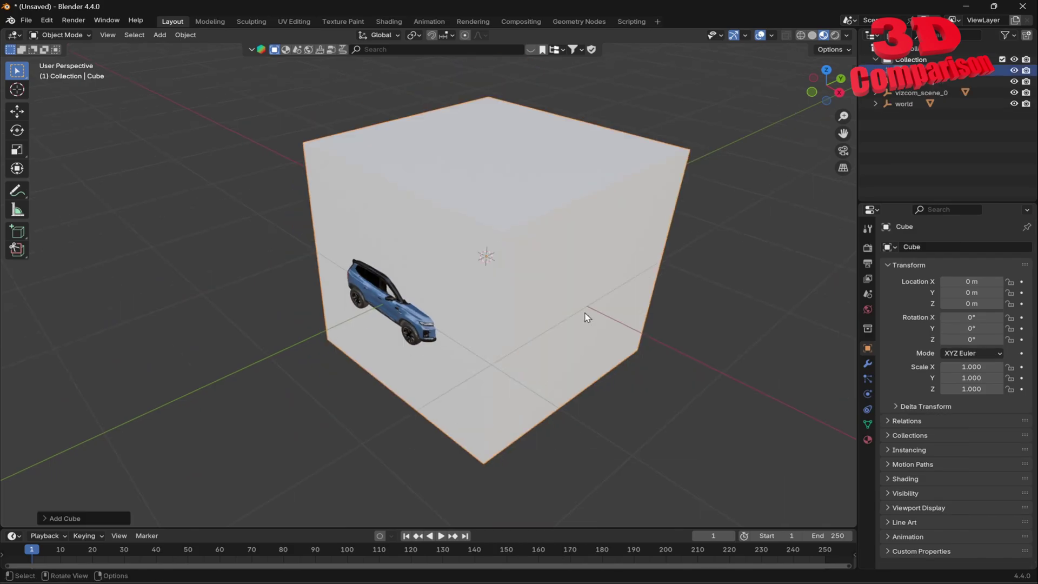
key(n)
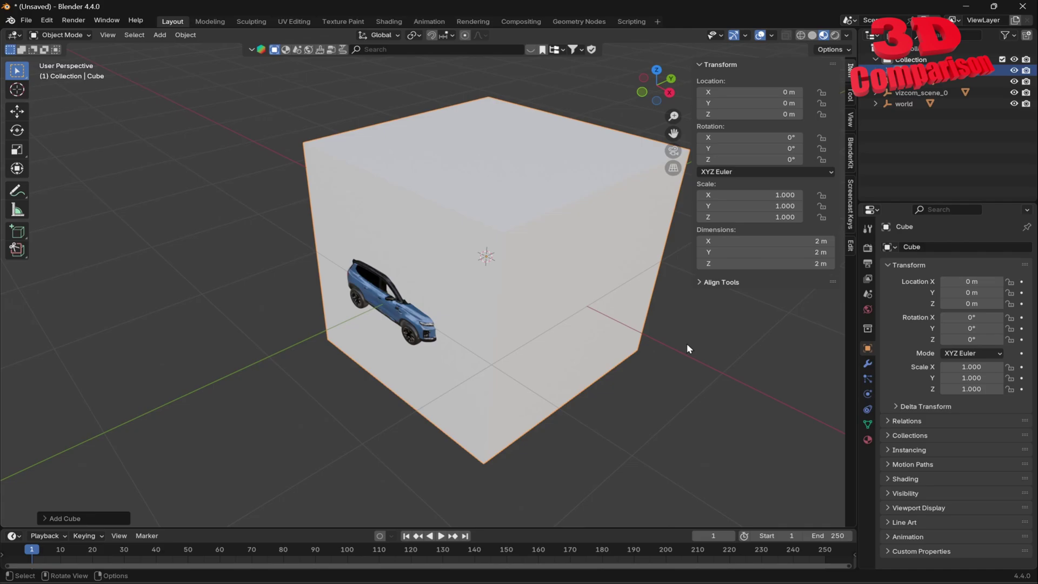
Delete the cube and orbit so the grey SUV fills the front of the view.
key(Delete)
mouse_move(606, 258)
middle_down()
mouse_move(581, 226)
mouse_move(621, 229)
mouse_move(605, 256)
mouse_move(612, 271)
middle_up()
scroll(581, 226, up, 2)
scroll(580, 227, up, 3)
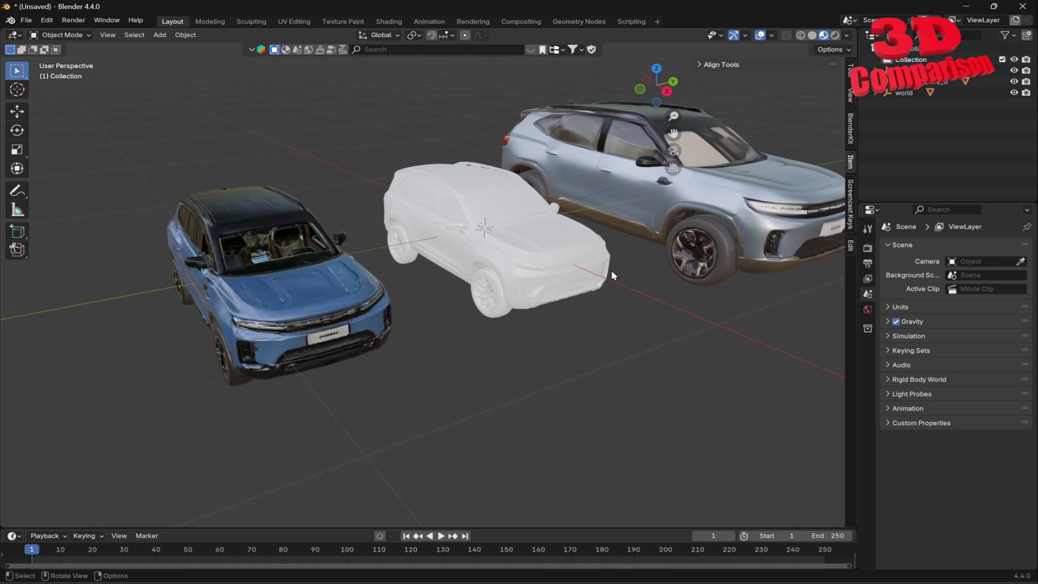
middle_drag(645, 252, 690, 206)
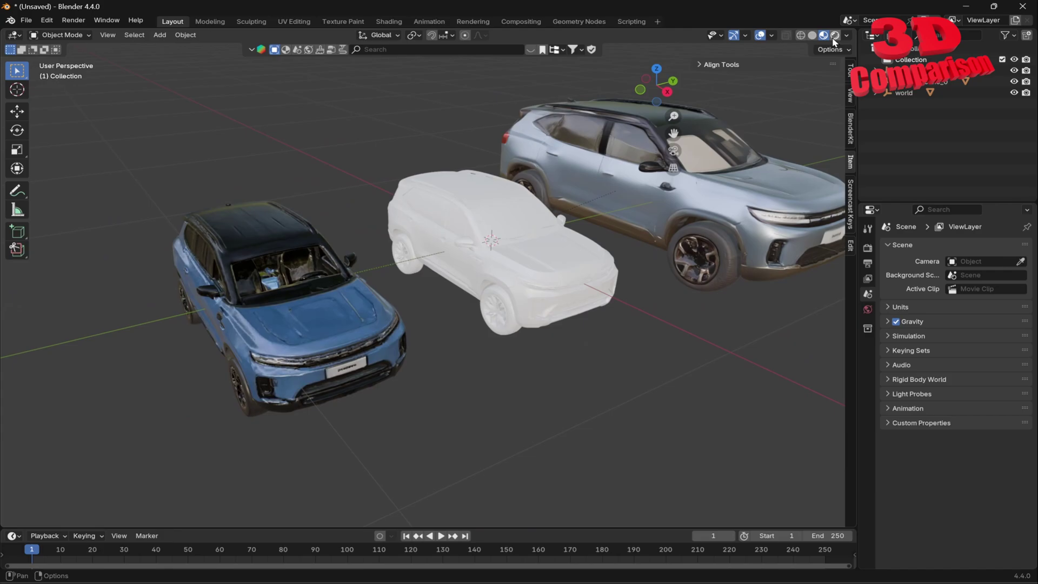
Switch the viewport to Solid shading and turn on the Statistics overlay.
click(812, 36)
middle_drag(574, 254, 527, 273)
click(527, 273)
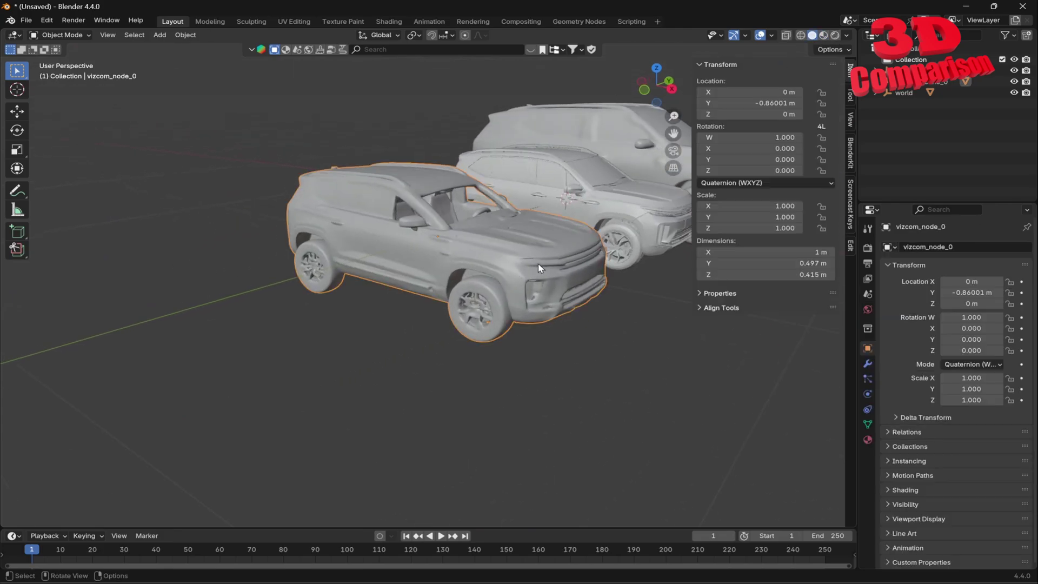
click(846, 36)
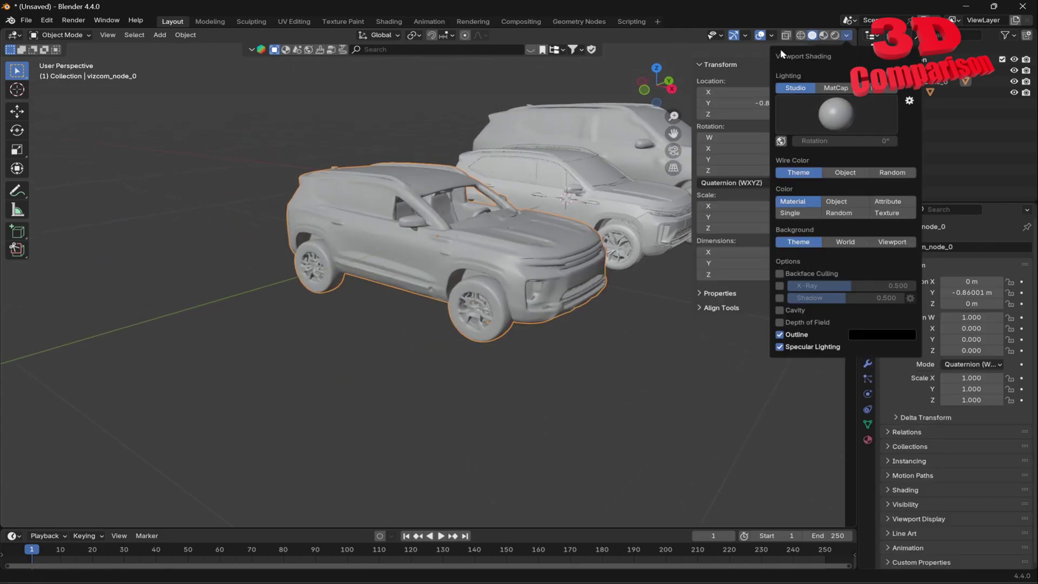
mouse_move(780, 36)
click(719, 125)
Select the left, right and middle cars in turn to read their counts (middle: 1,996,627 triangles).
click(671, 341)
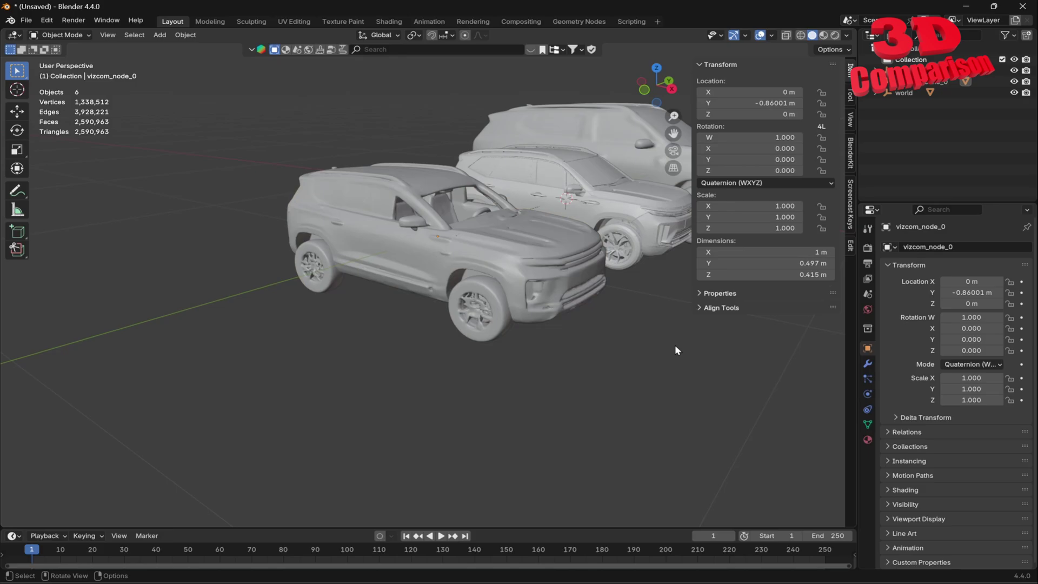
middle_drag(674, 344, 481, 331)
click(269, 304)
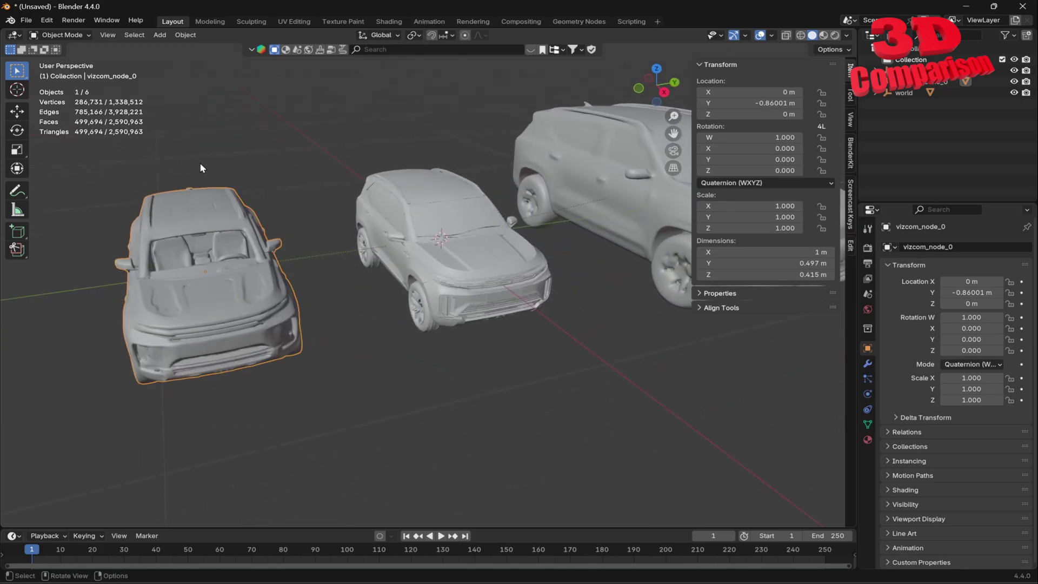
click(615, 176)
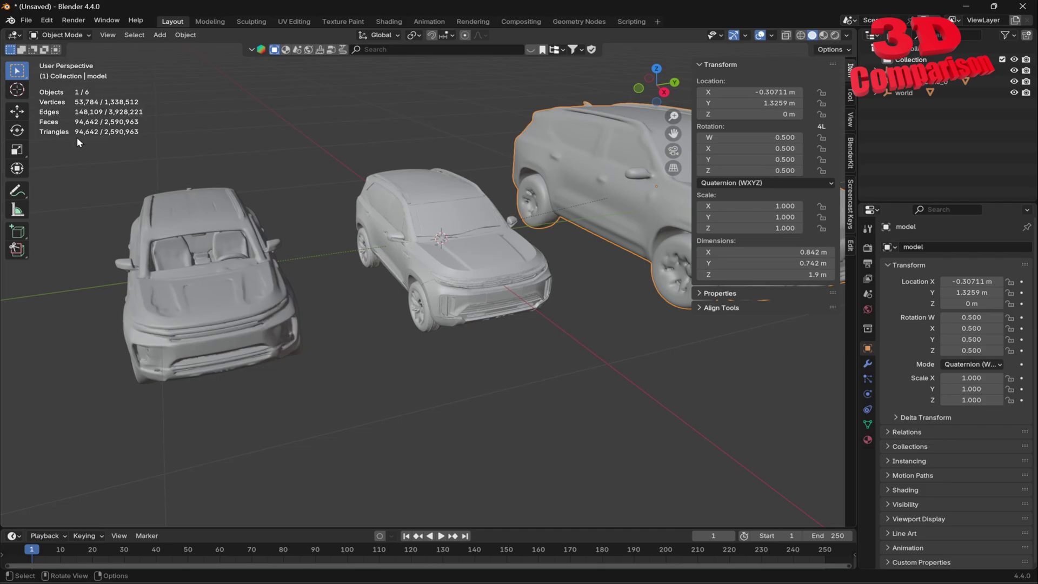
click(513, 263)
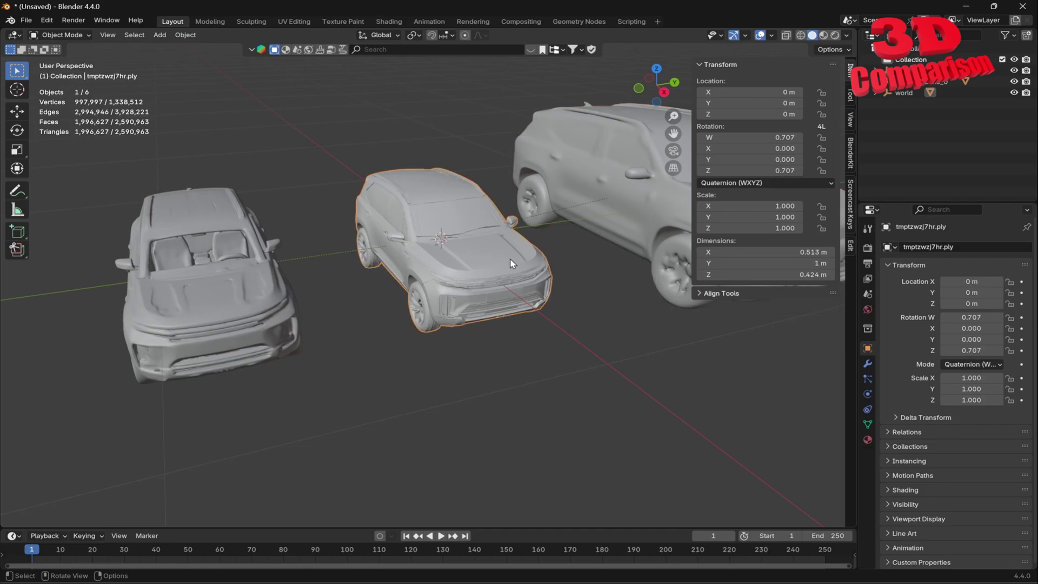
Apply Shade Auto Smooth to the middle SUV, tmptzwzj7hr.ply.
scroll(453, 293, up, 5)
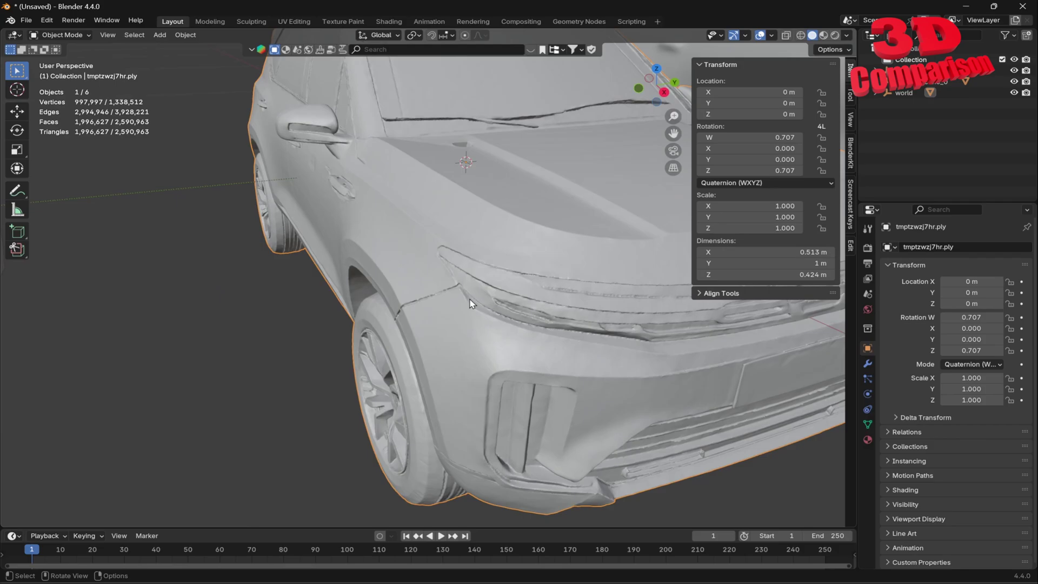
scroll(511, 272, down, 3)
middle_drag(512, 272, 535, 270)
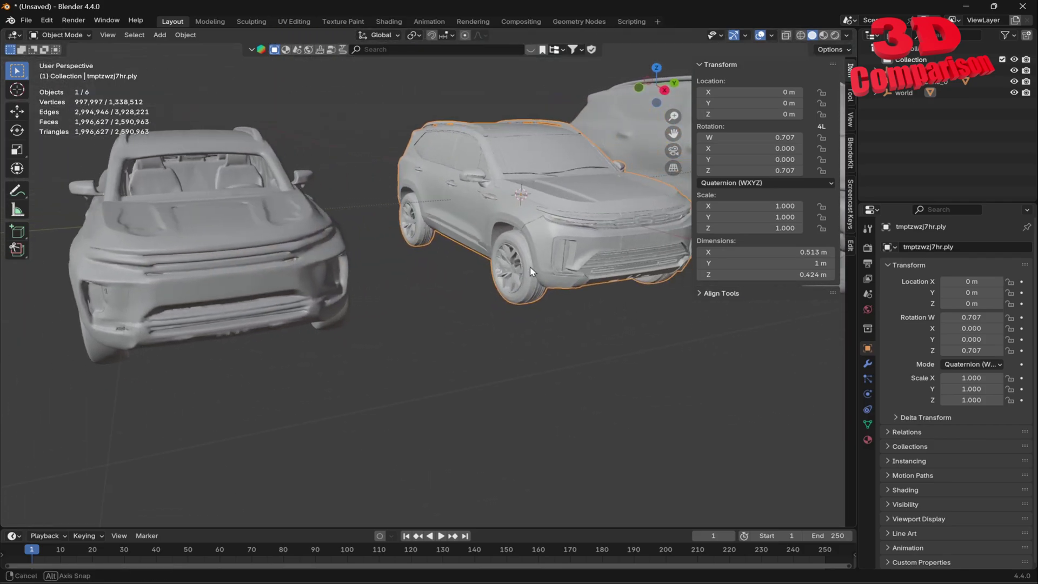
scroll(523, 273, up, 5)
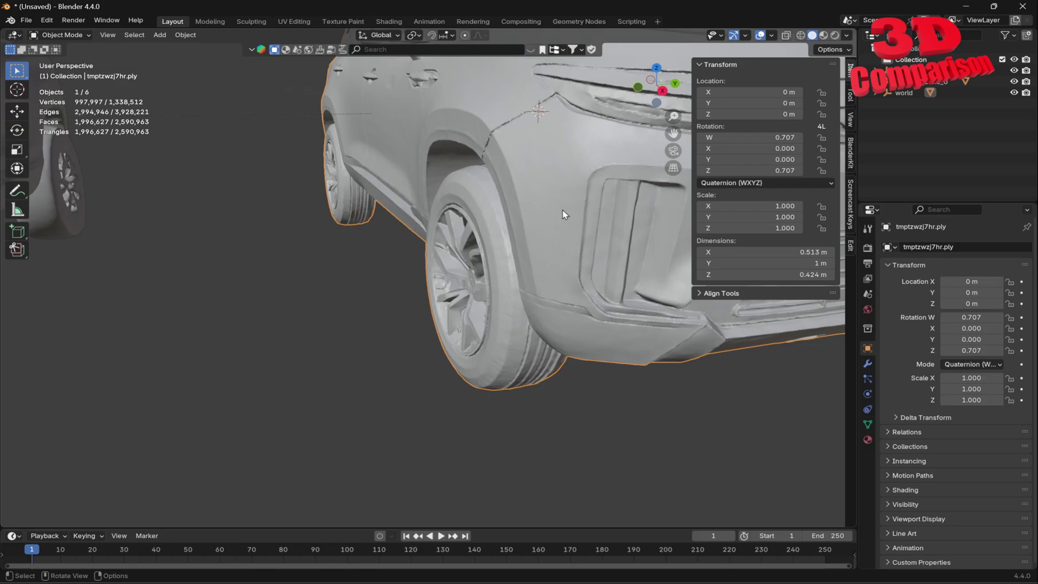
scroll(562, 214, down, 5)
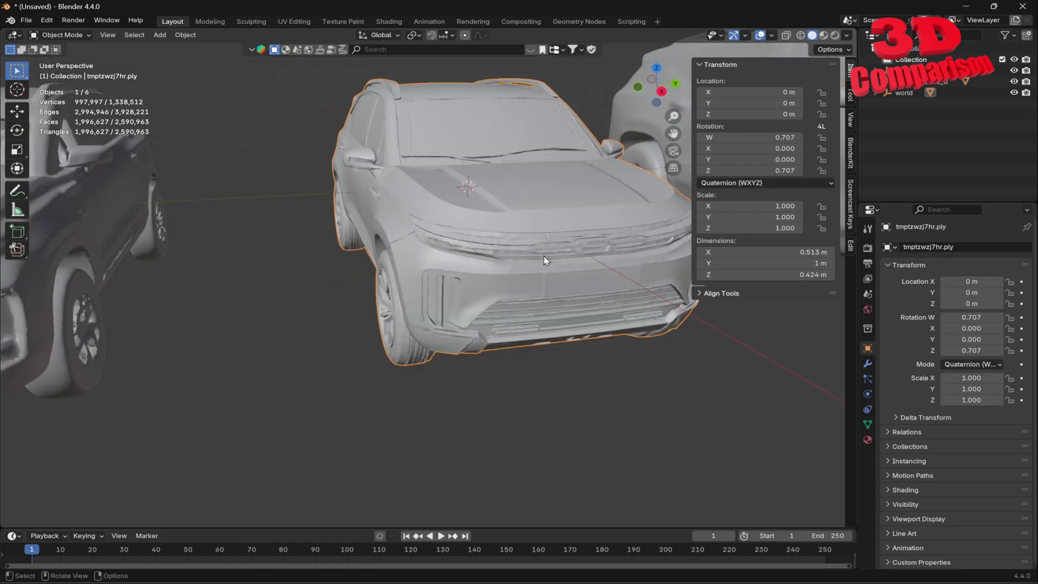
middle_drag(544, 260, 522, 246)
right_click(519, 253)
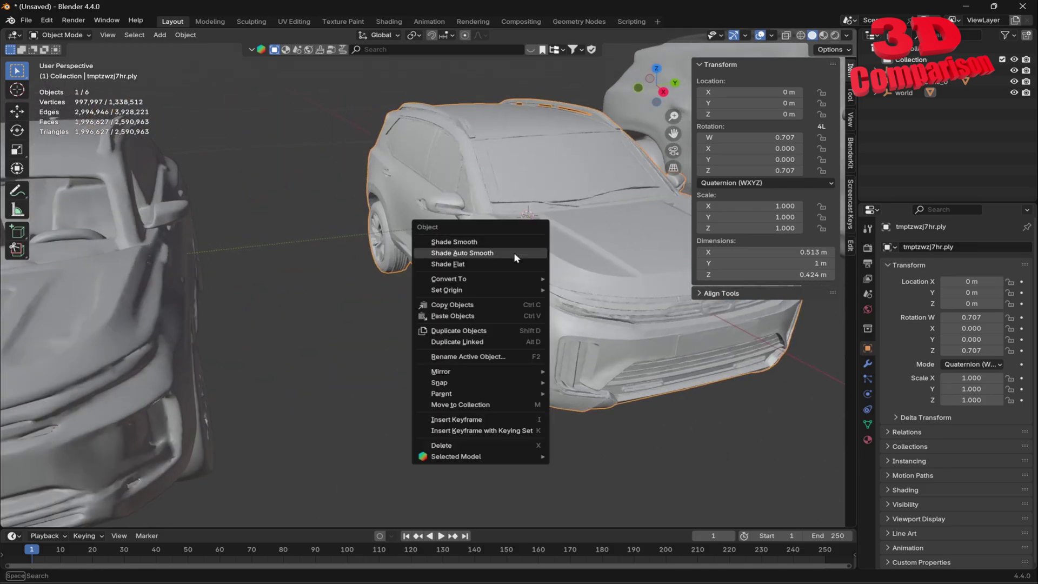
click(516, 253)
scroll(536, 278, up, 10)
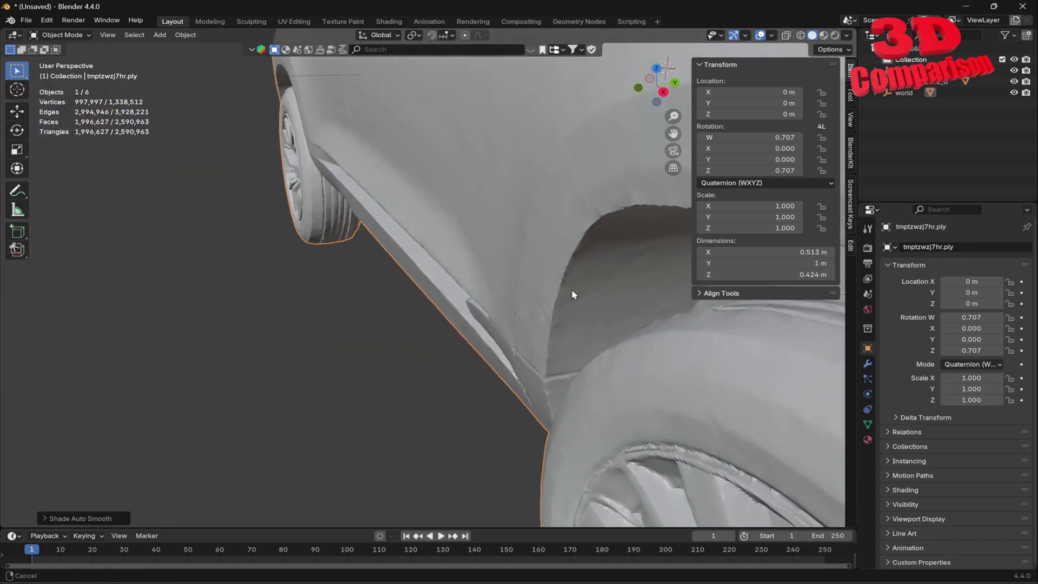
Try Shade Smooth on the middle SUV, then switch it back to Shade Auto Smooth.
right_click(582, 270)
click(560, 257)
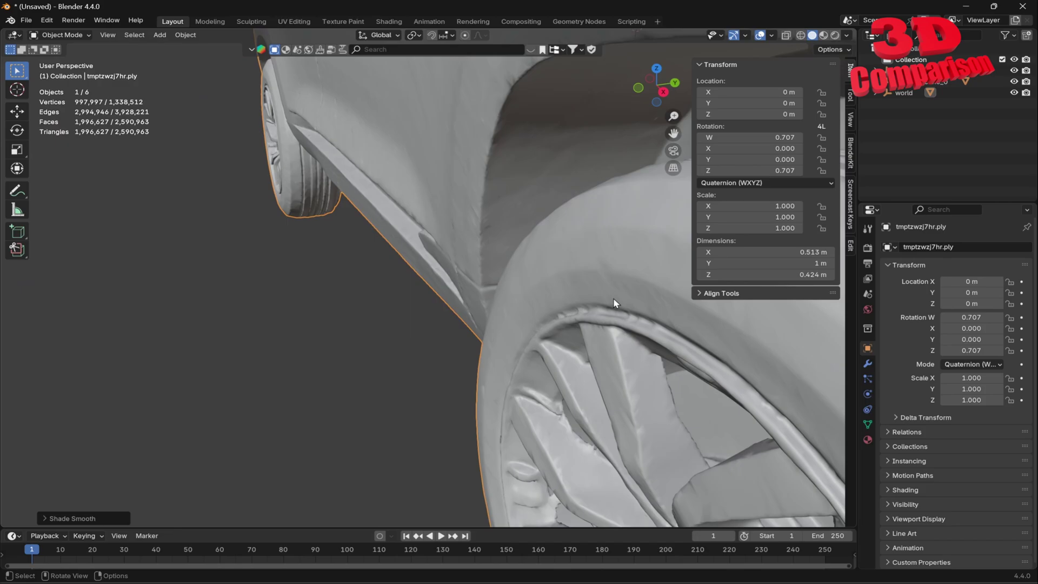
right_click(608, 280)
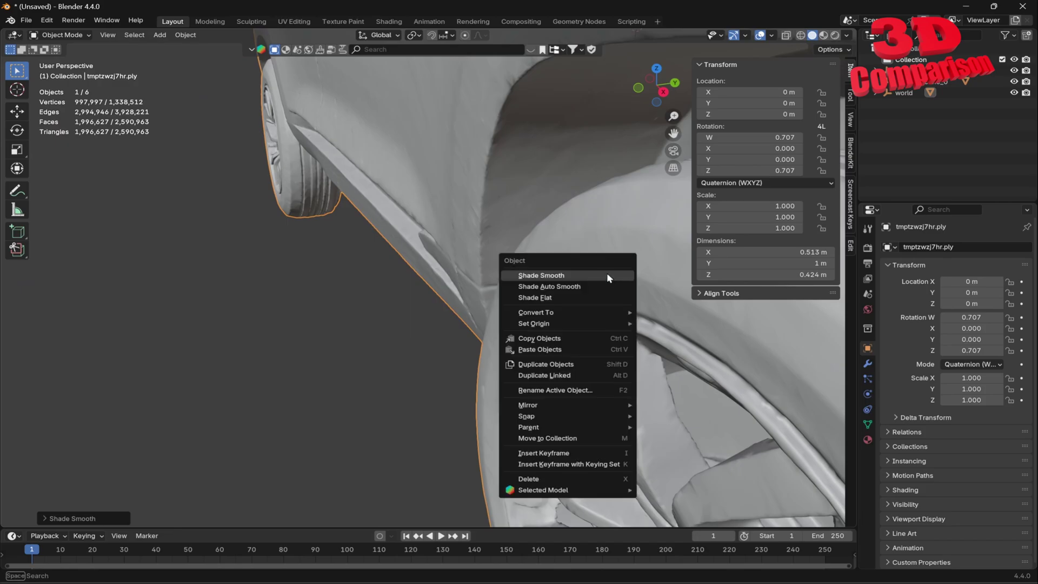
click(580, 287)
scroll(559, 308, down, 10)
click(335, 266)
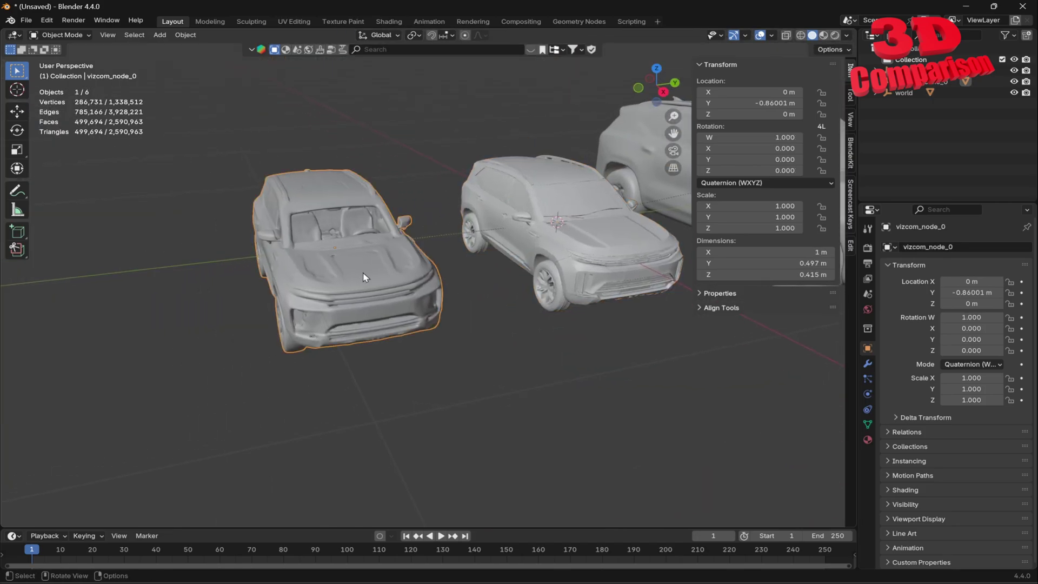
Select the middle car, then the large SUV, orbiting and zooming to inspect each up close.
middle_drag(336, 266, 500, 270)
scroll(452, 265, up, 8)
scroll(453, 266, down, 2)
scroll(453, 266, down, 6)
click(491, 202)
middle_drag(577, 233, 390, 247)
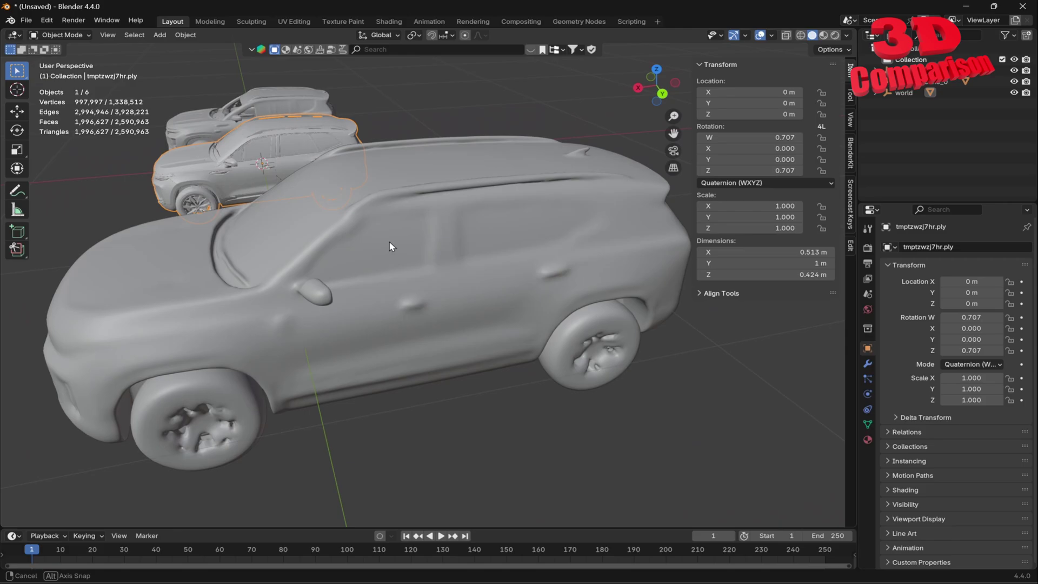
click(299, 220)
middle_drag(319, 216, 514, 214)
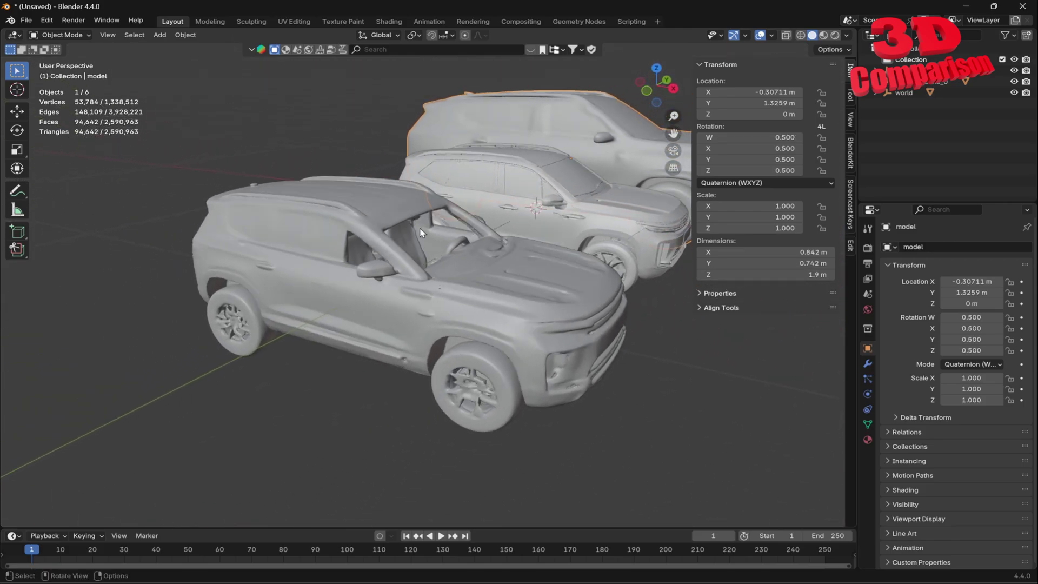
scroll(422, 232, up, 3)
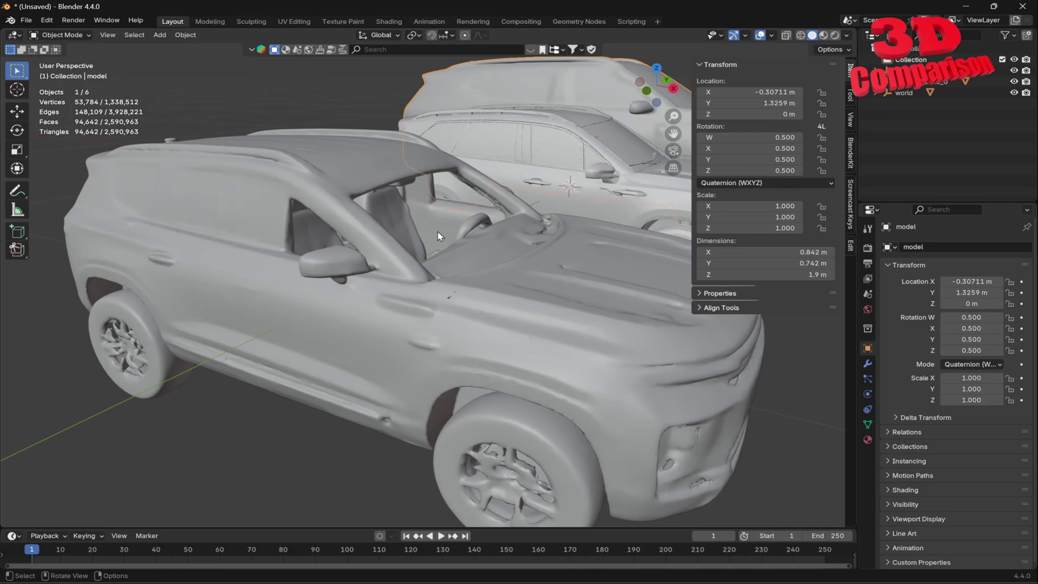
Select the centre SUV and orbit close to see its underside axles, wheels and exhaust.
middle_drag(480, 233, 461, 265)
scroll(461, 265, down, 5)
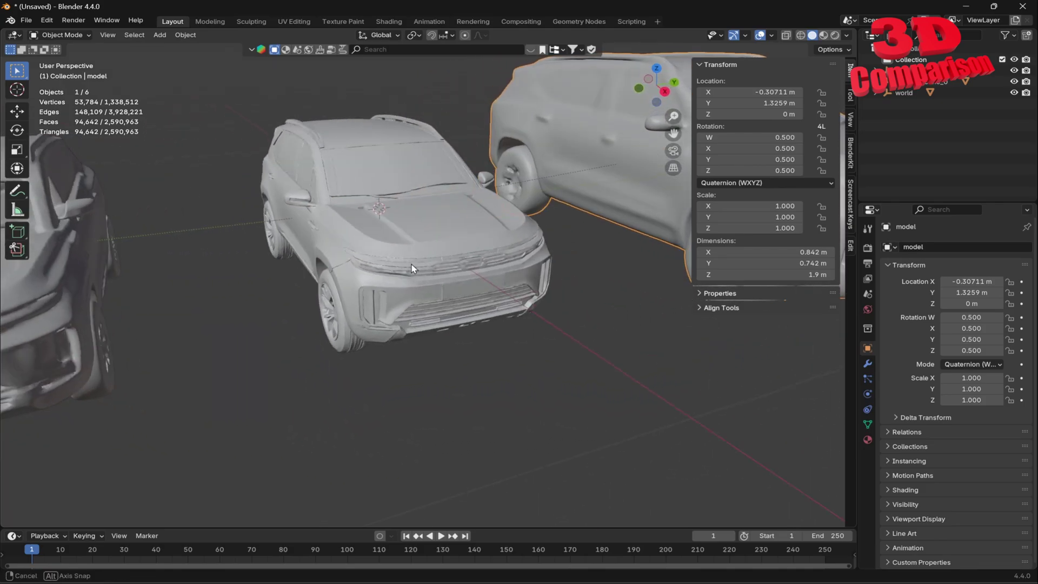
click(415, 182)
scroll(399, 202, up, 6)
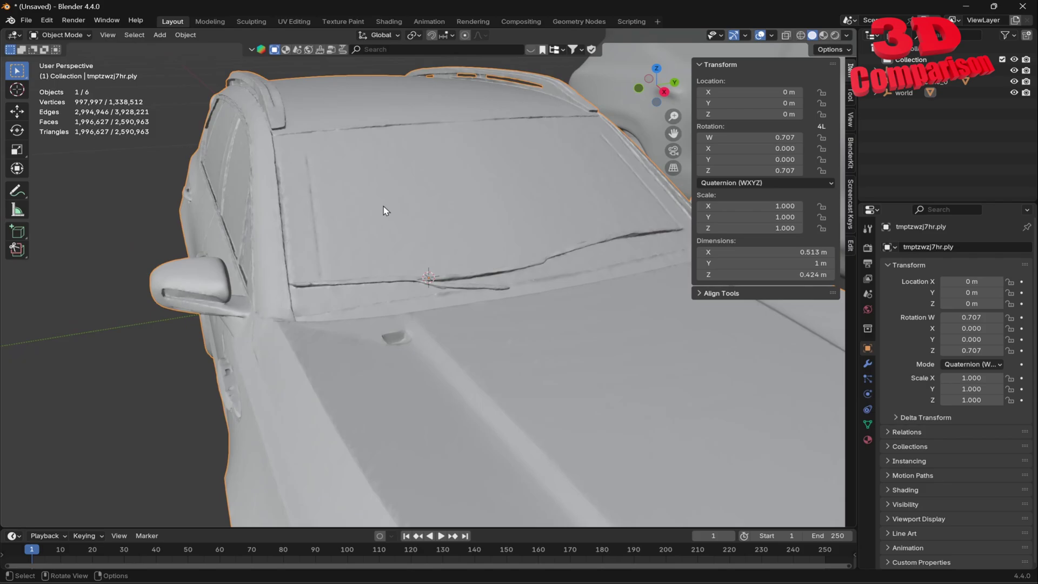
middle_drag(382, 210, 464, 121)
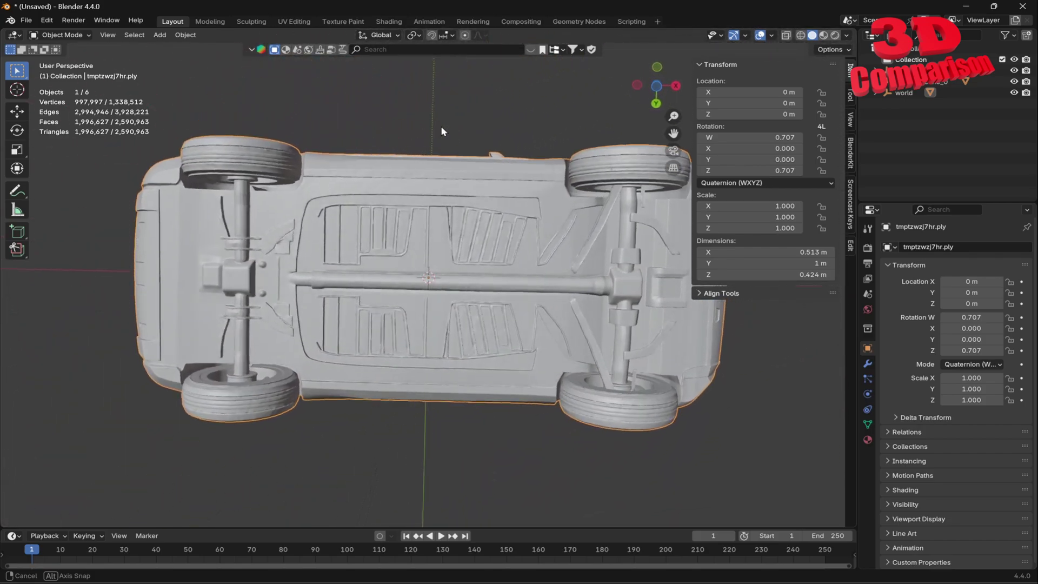
Tilt and frame the view to compare the undersides of all three upside-down cars.
middle_drag(442, 131, 359, 118)
middle_drag(416, 261, 385, 304)
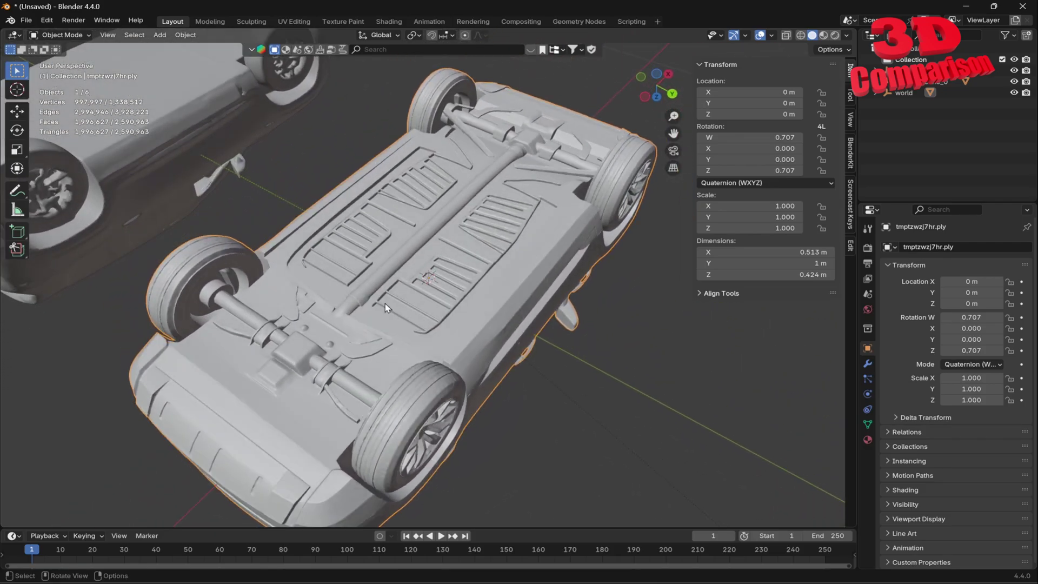
scroll(385, 304, down, 8)
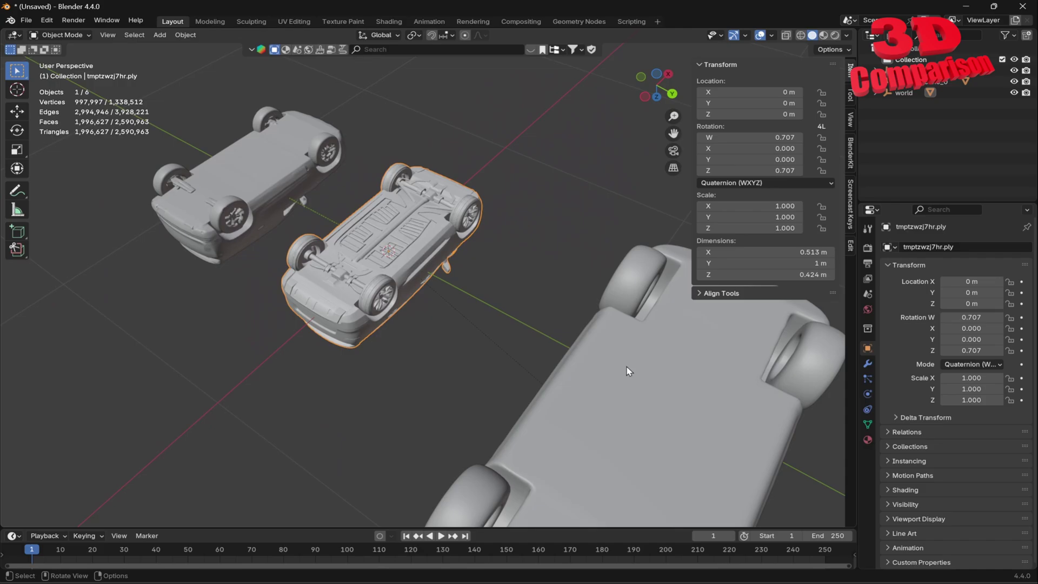
click(627, 371)
shift+middle_drag(627, 371, 552, 324)
scroll(593, 334, down, 2)
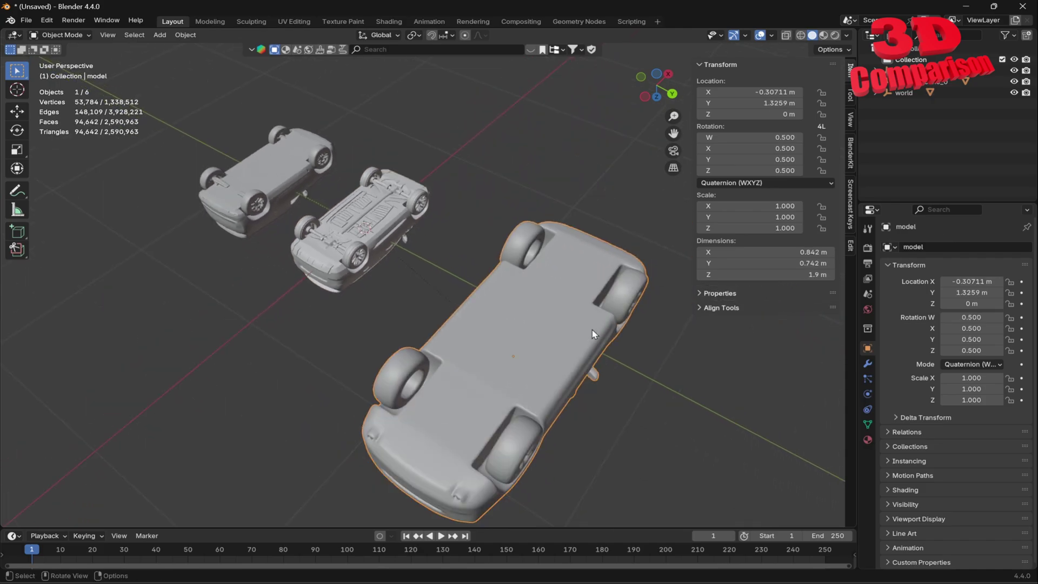
middle_drag(409, 255, 443, 286)
Select the middle SUV and move in close along its side to its front wheel.
click(399, 290)
scroll(398, 287, up, 3)
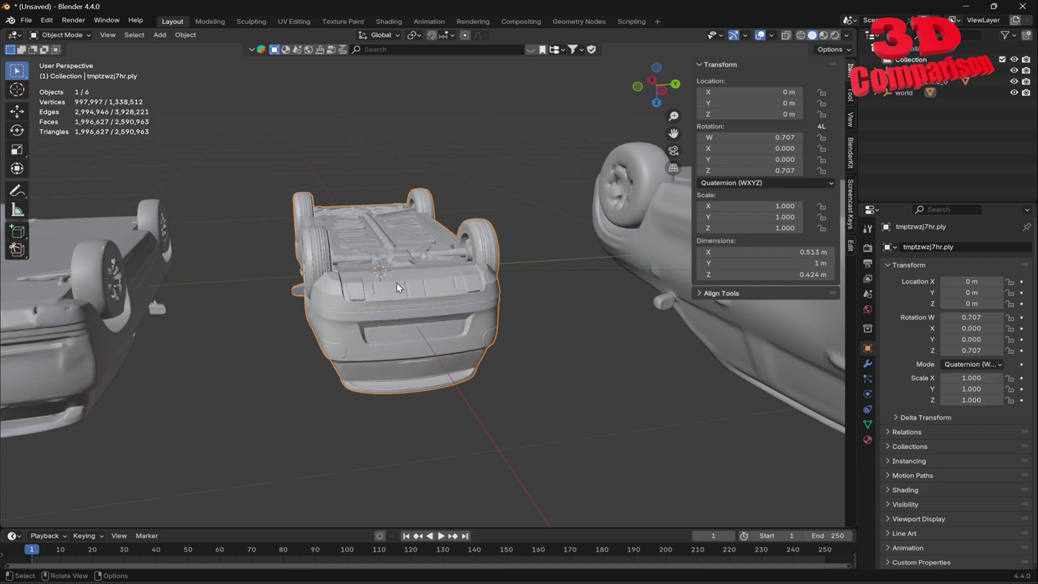
middle_drag(399, 287, 488, 258)
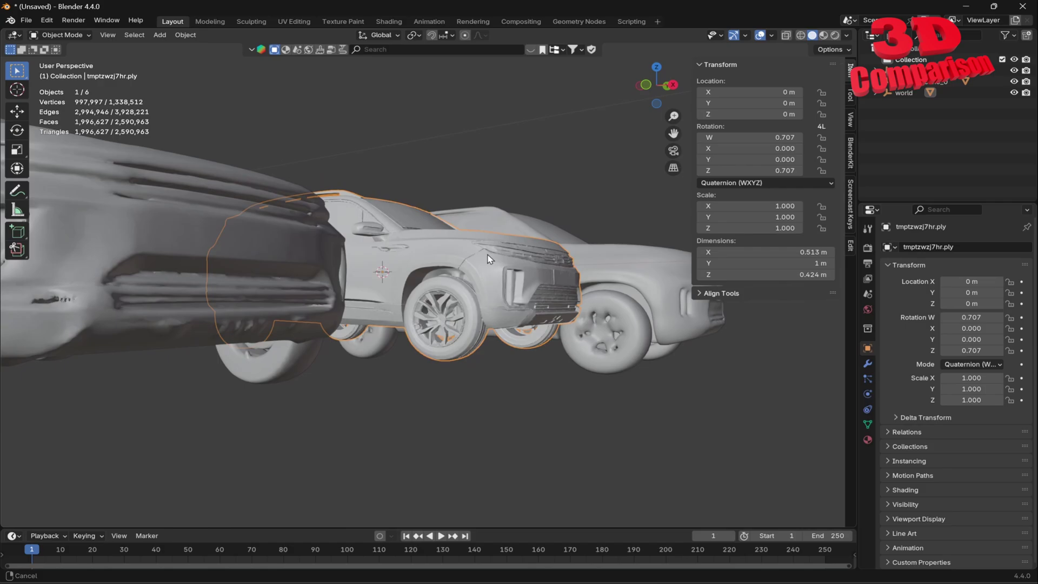
scroll(488, 258, up, 5)
middle_drag(457, 310, 481, 282)
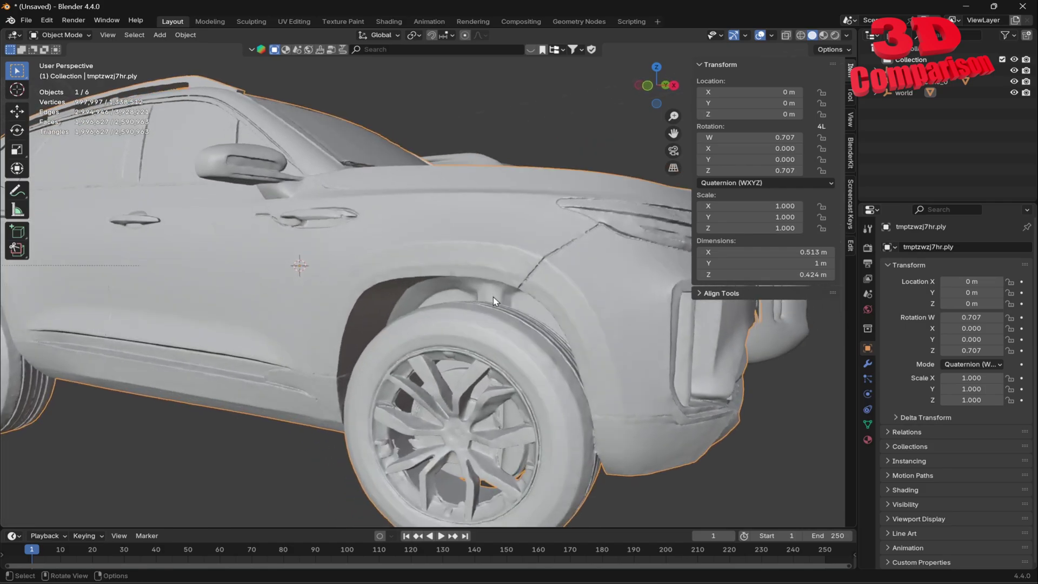
middle_drag(498, 305, 590, 469)
scroll(611, 449, down, 4)
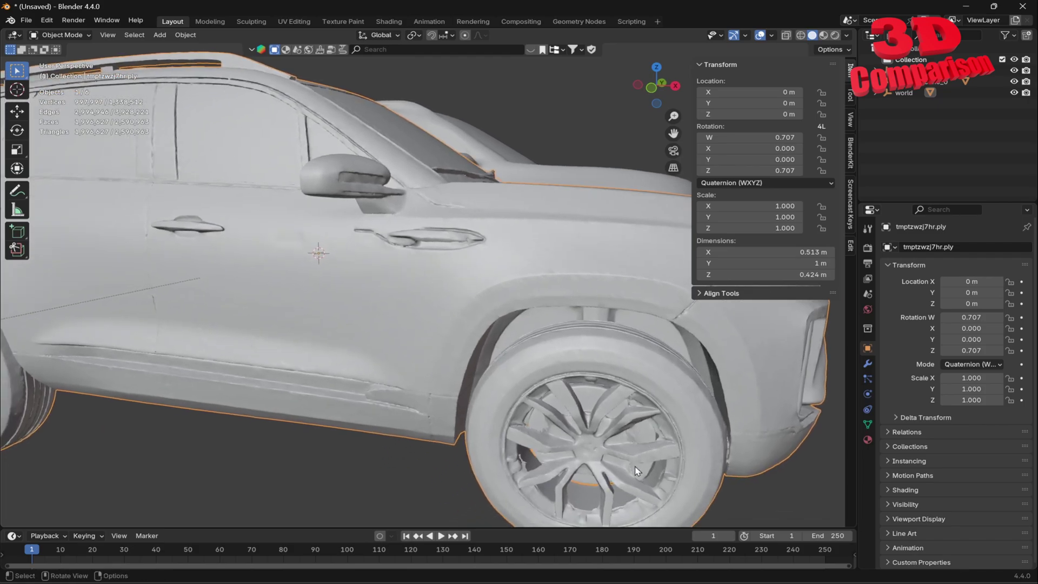
shift+middle_drag(630, 427, 505, 319)
scroll(447, 364, up, 4)
Show the Generate 3D options: Standard, Detailed Sharp, Detailed Smooth and Multi View.
scroll(487, 309, down, 5)
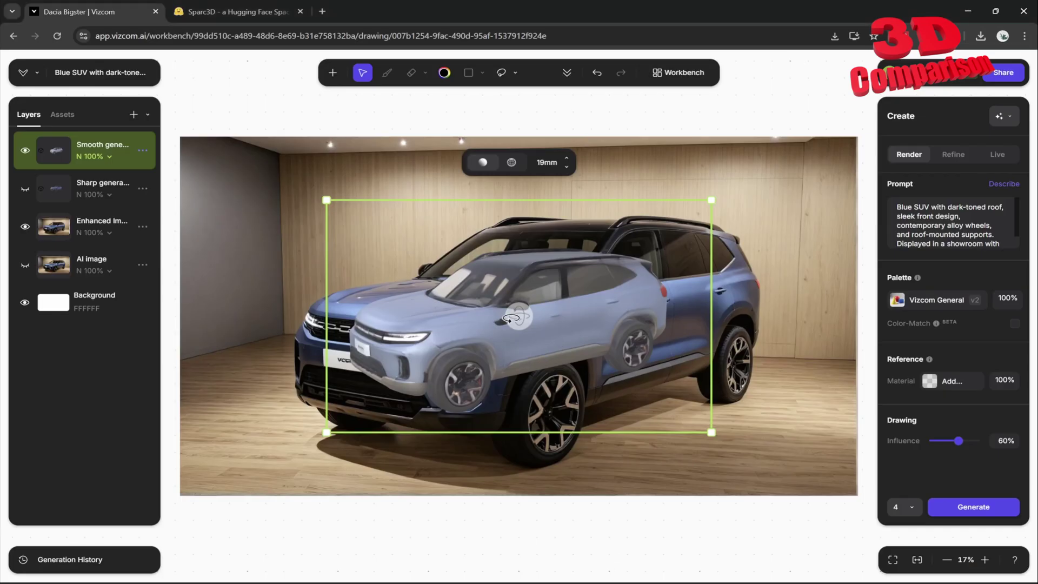
click(566, 73)
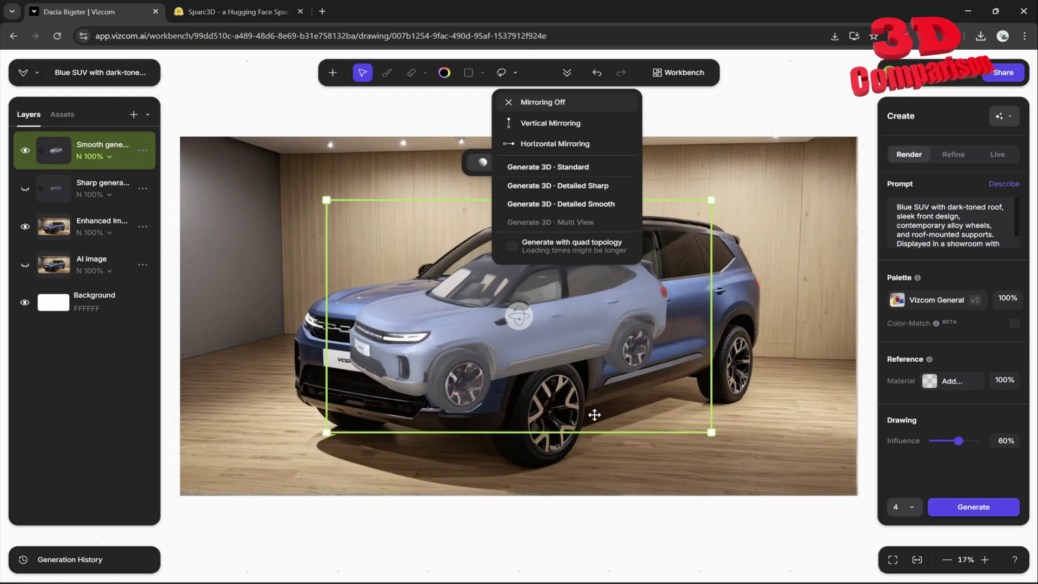
Rotate the smooth 3D SUV preview to a forward-facing three-quarter side view.
drag(519, 319, 613, 306)
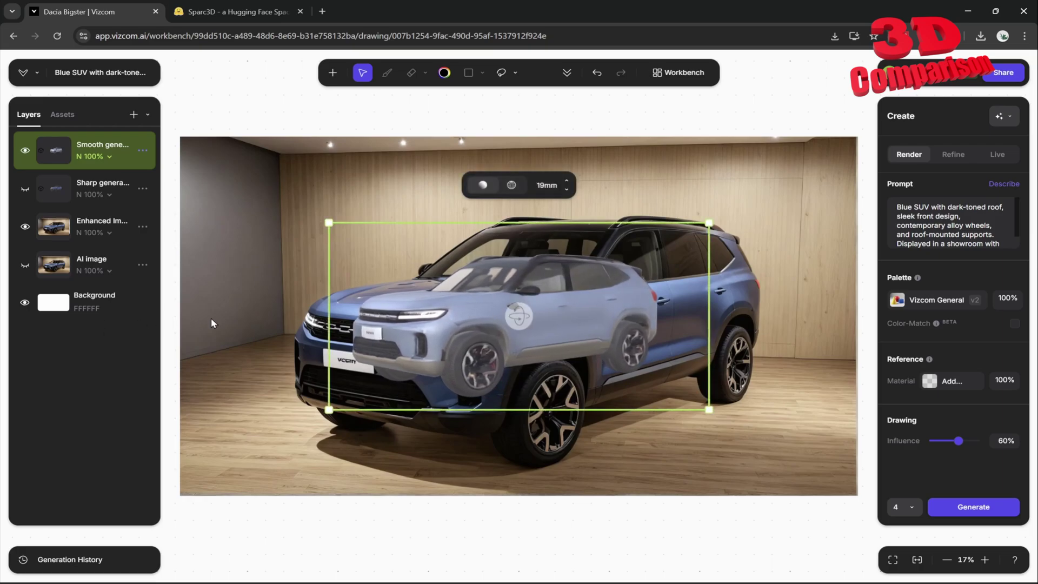